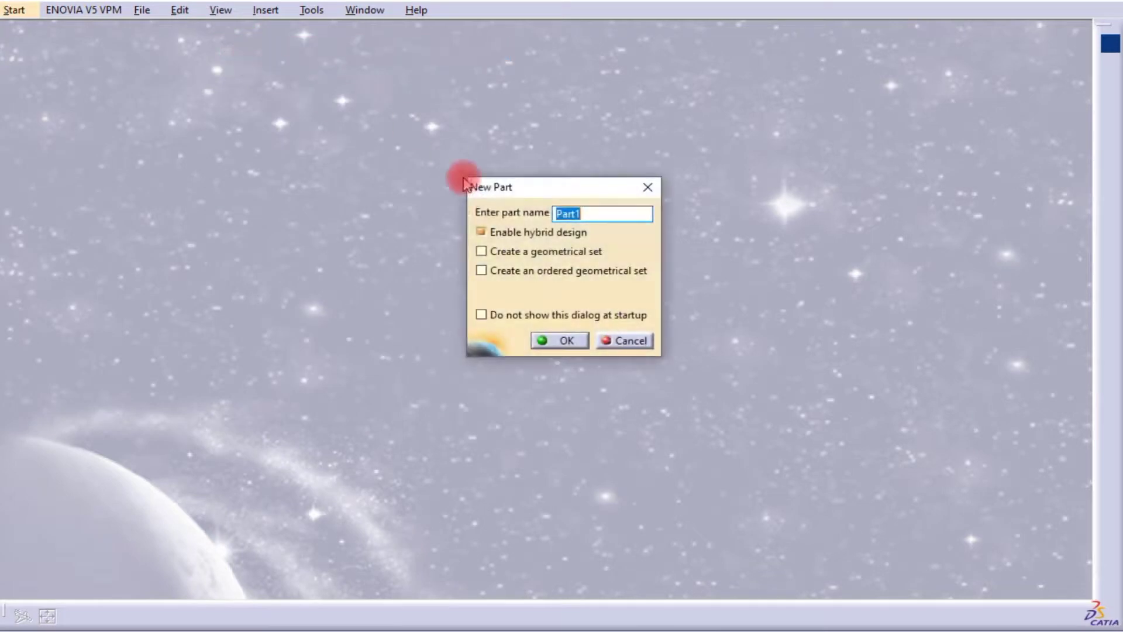
# Create the new part Part1 with hybrid design enabled and open a sketch on the yz plane
pyautogui.click(565, 341)
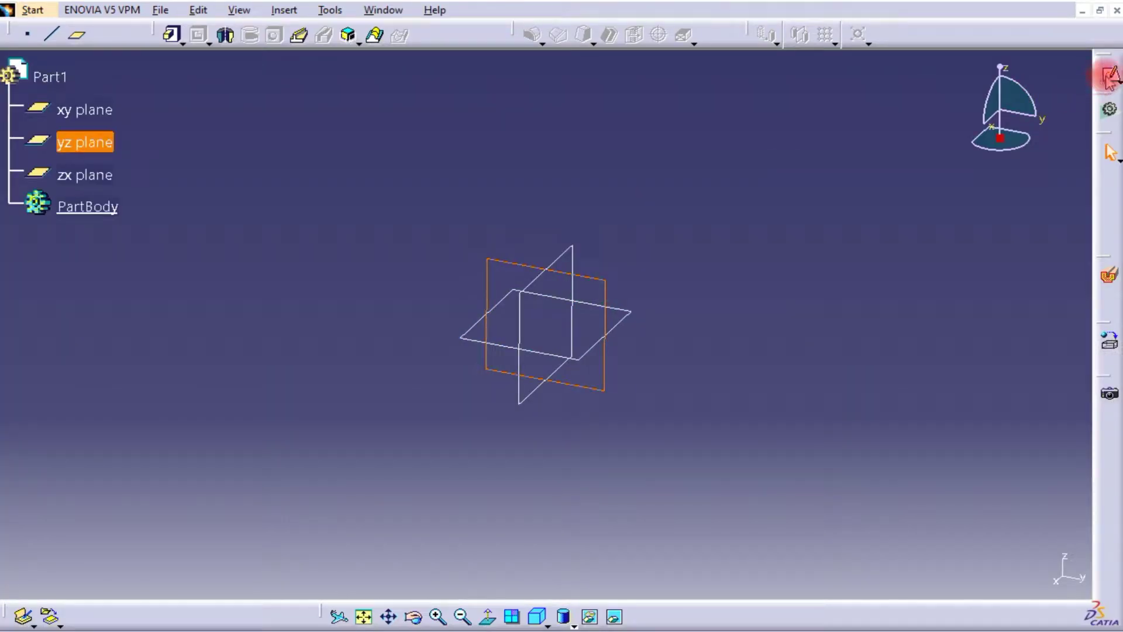
pyautogui.click(1105, 75)
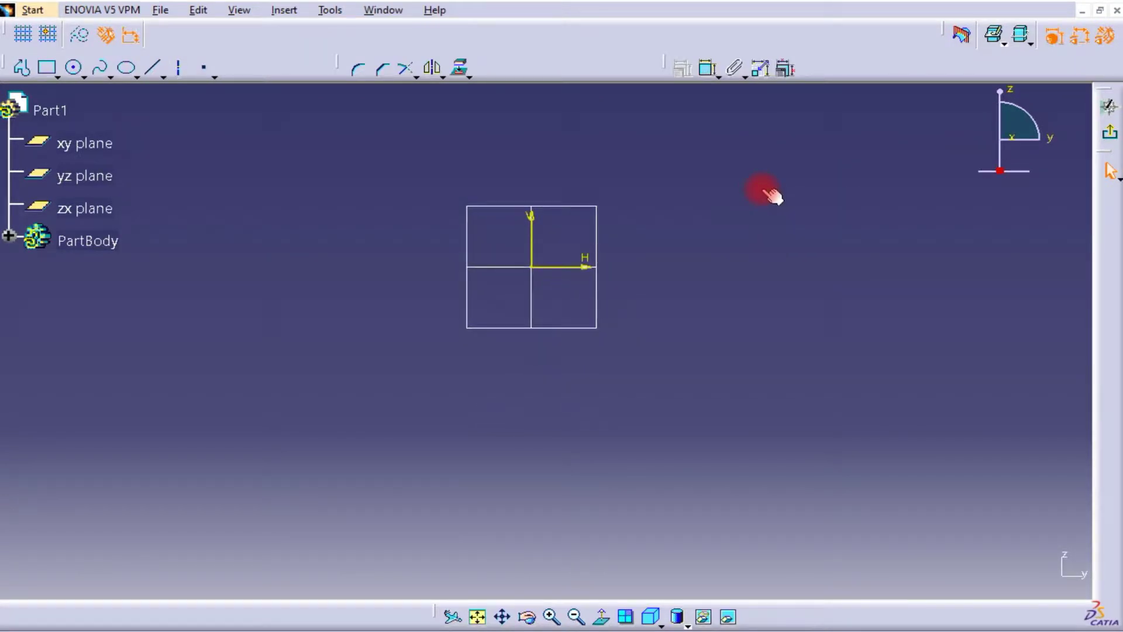
# Sketch an axis line from the origin sloping down to the left and mirror it about the vertical axis
pyautogui.click(181, 78)
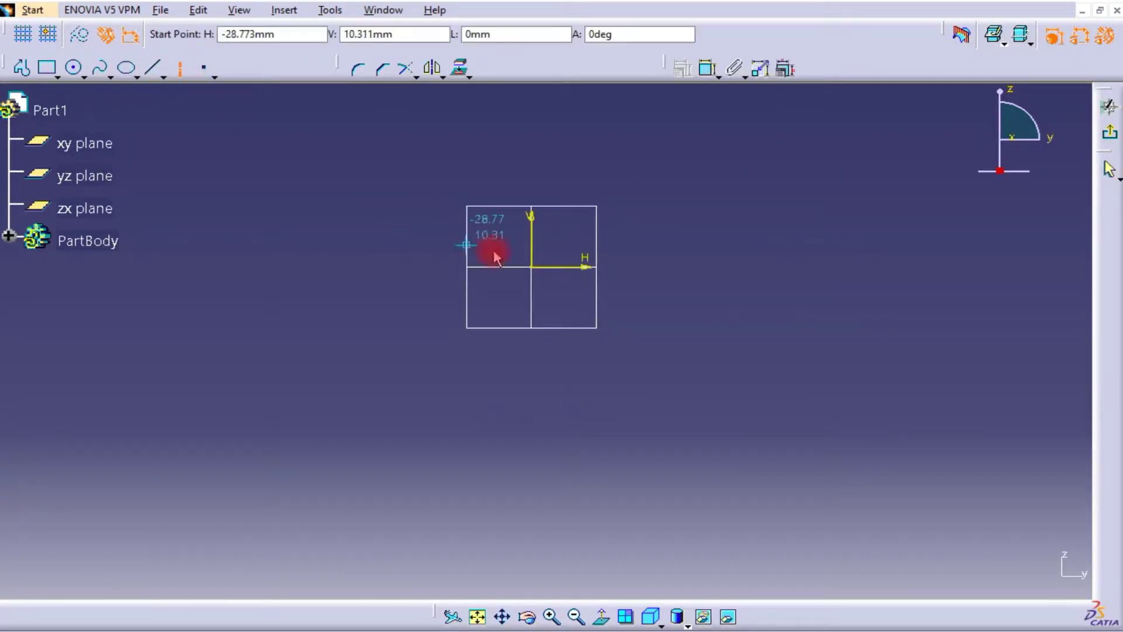
pyautogui.click(530, 266)
pyautogui.click(349, 506)
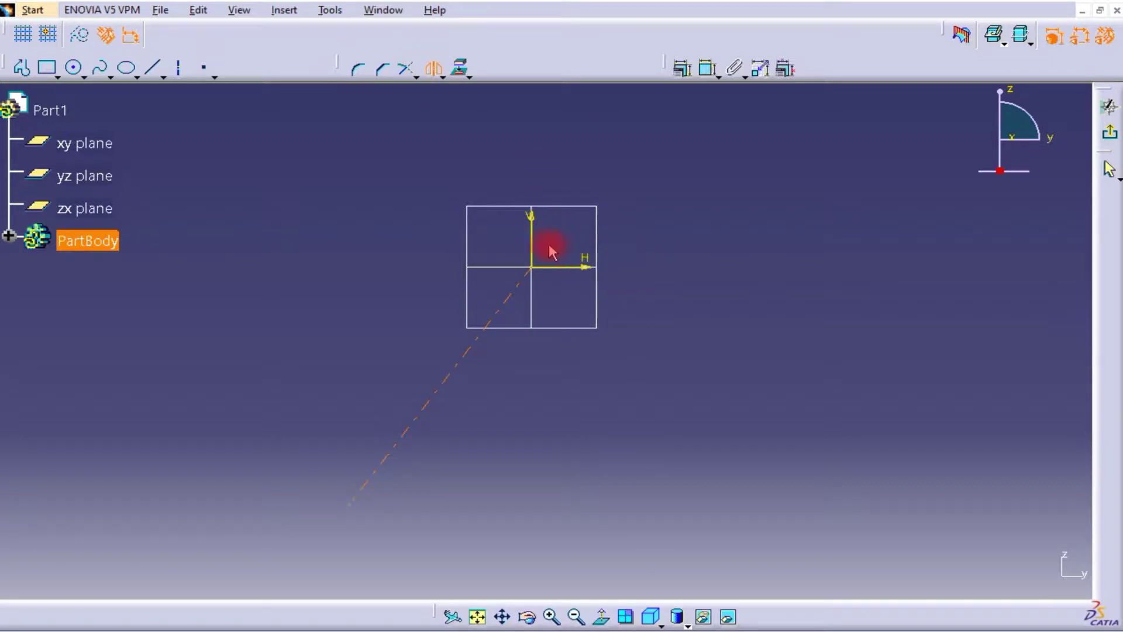
pyautogui.click(530, 245)
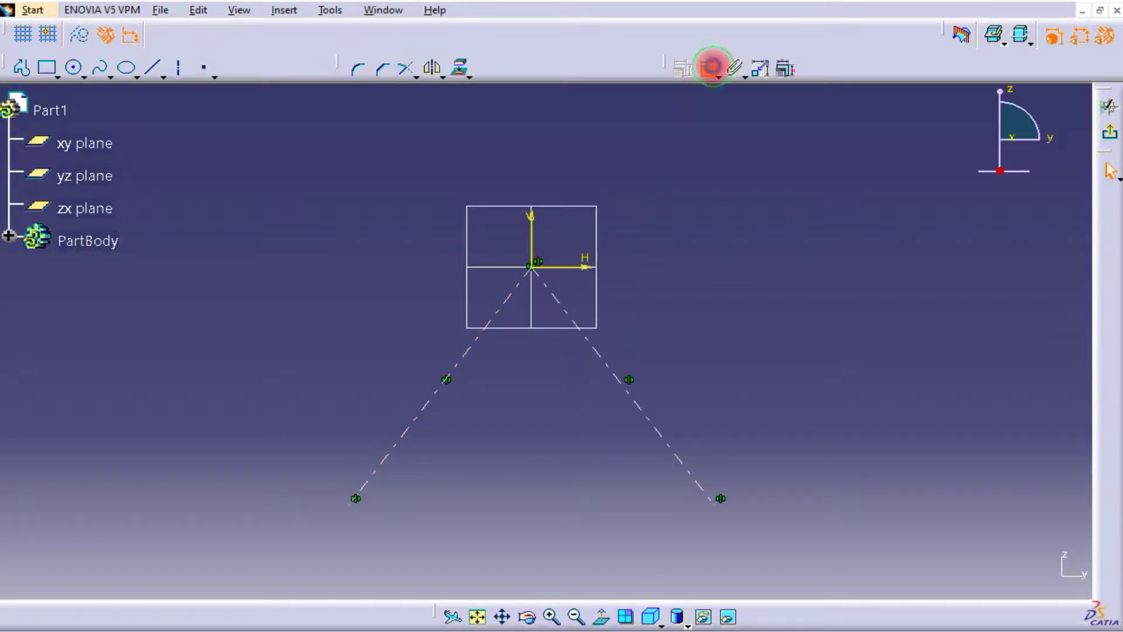
# Dimension the angle between the two sloping axis lines and set it to 58 degrees
pyautogui.click(430, 401)
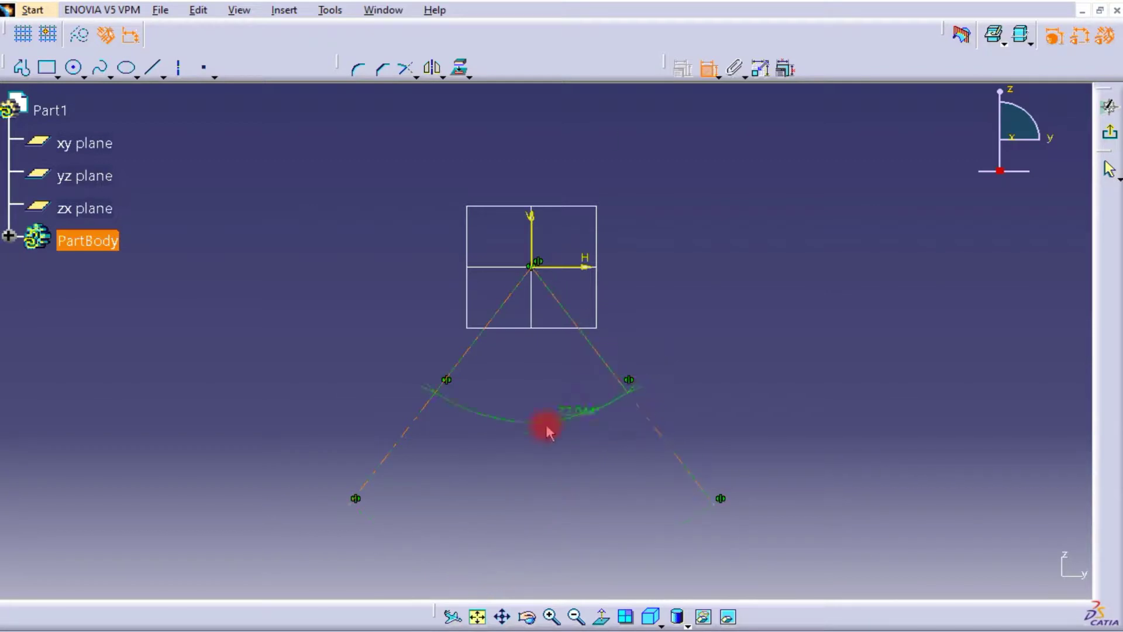
pyautogui.click(509, 453)
pyautogui.doubleClick(509, 449)
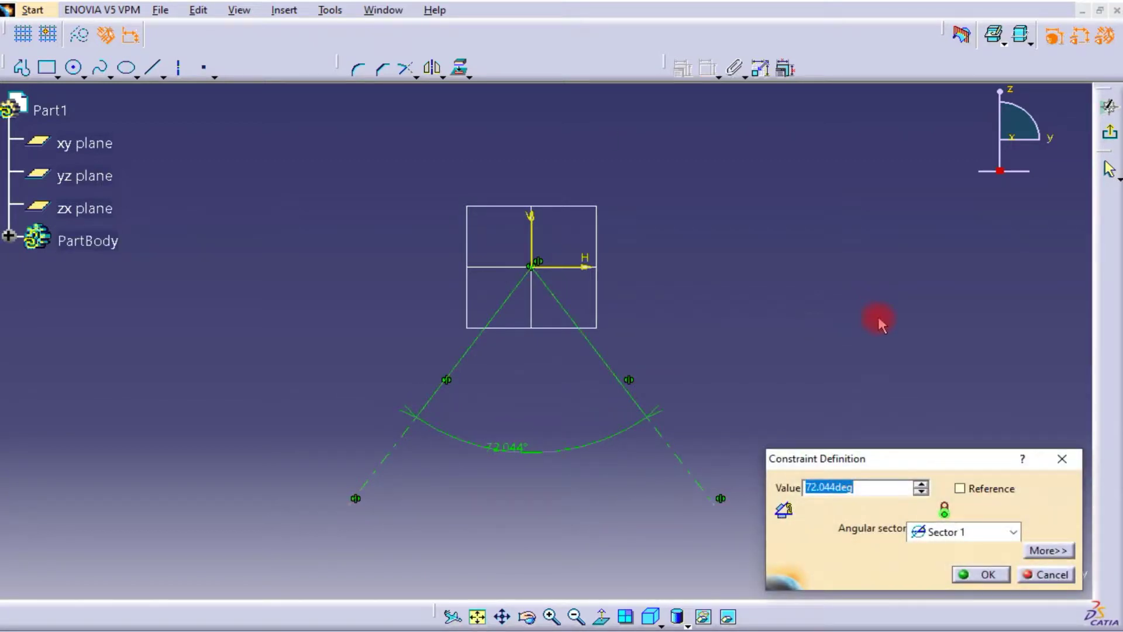
pyautogui.write('598')
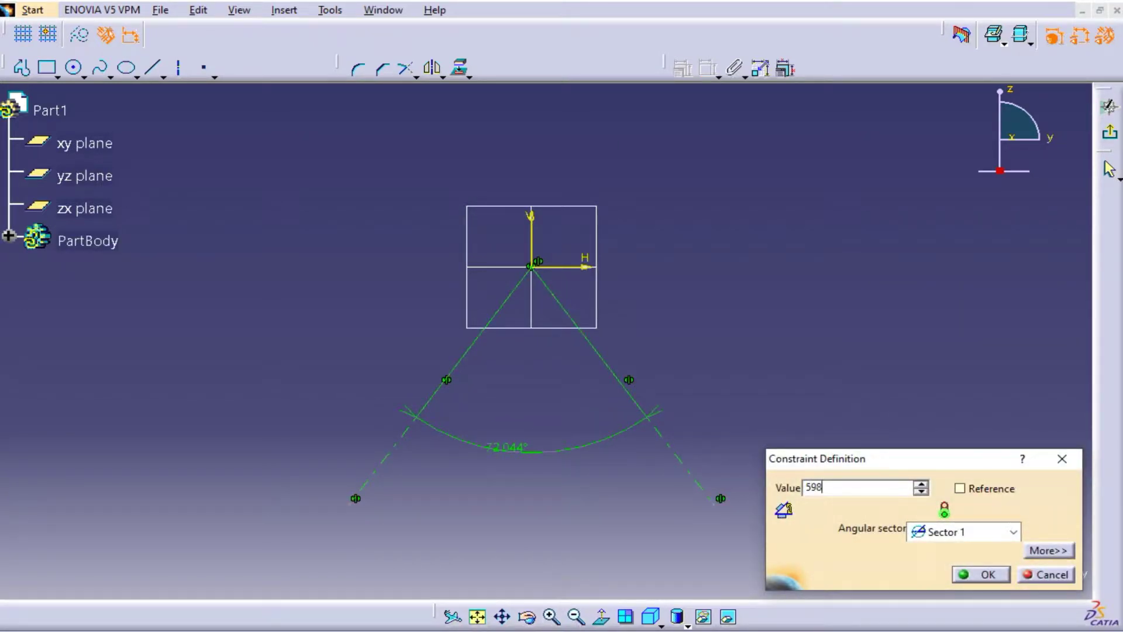
pyautogui.press('BackSpace')
pyautogui.press('BackSpace')
pyautogui.write('8')
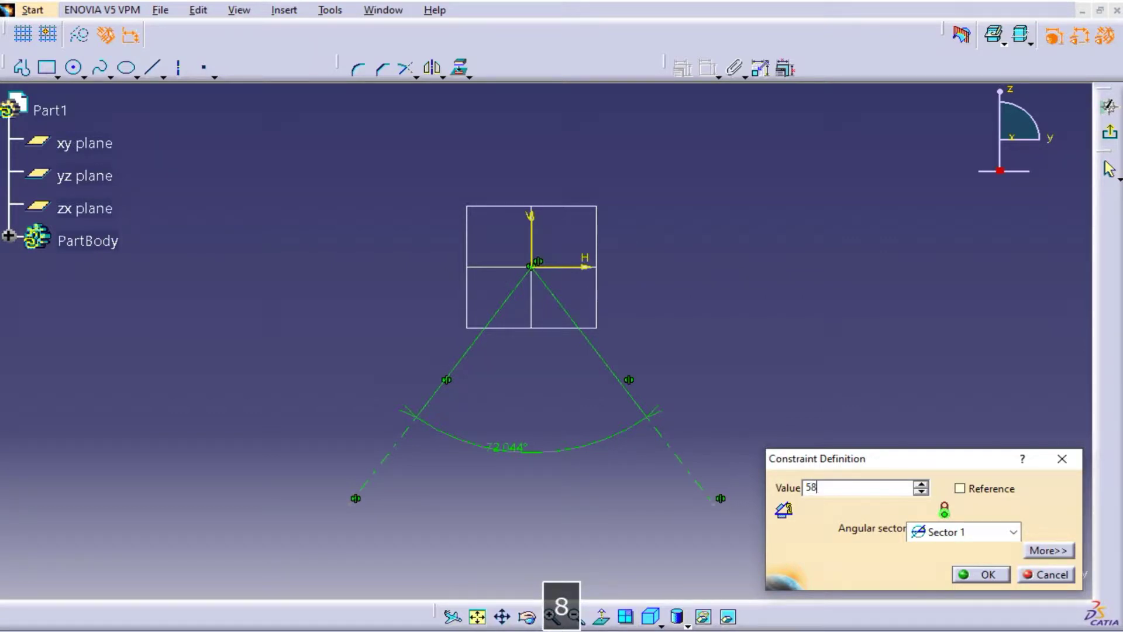
pyautogui.press('Return')
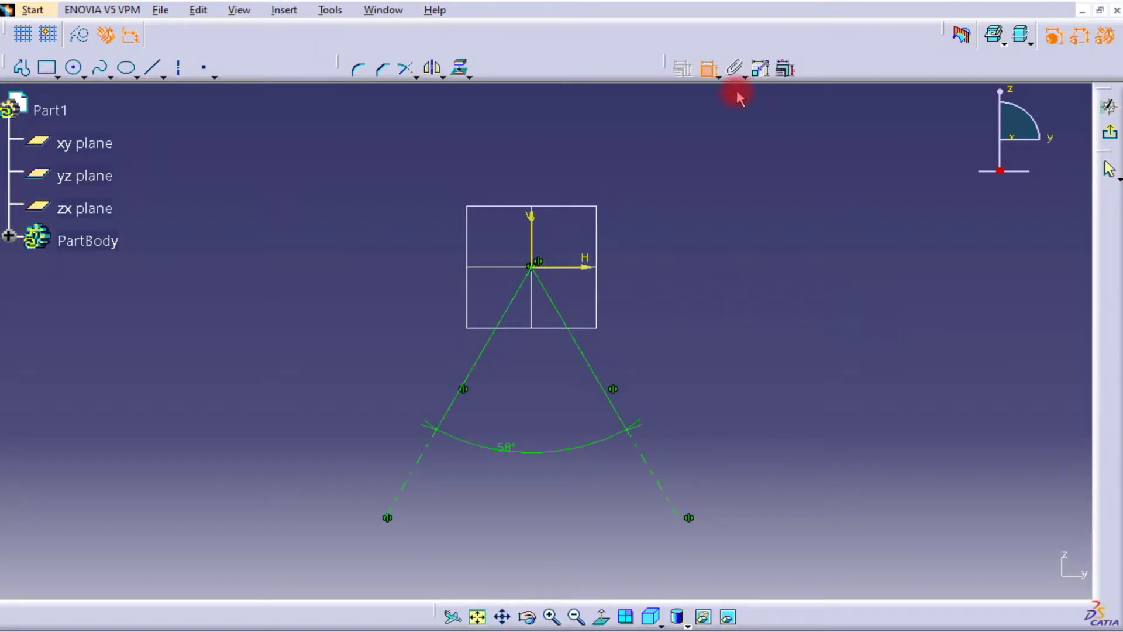
# Sketch an arc of about 77 mm radius centred on the origin, running between the two sloping axis lines
pyautogui.click(76, 69)
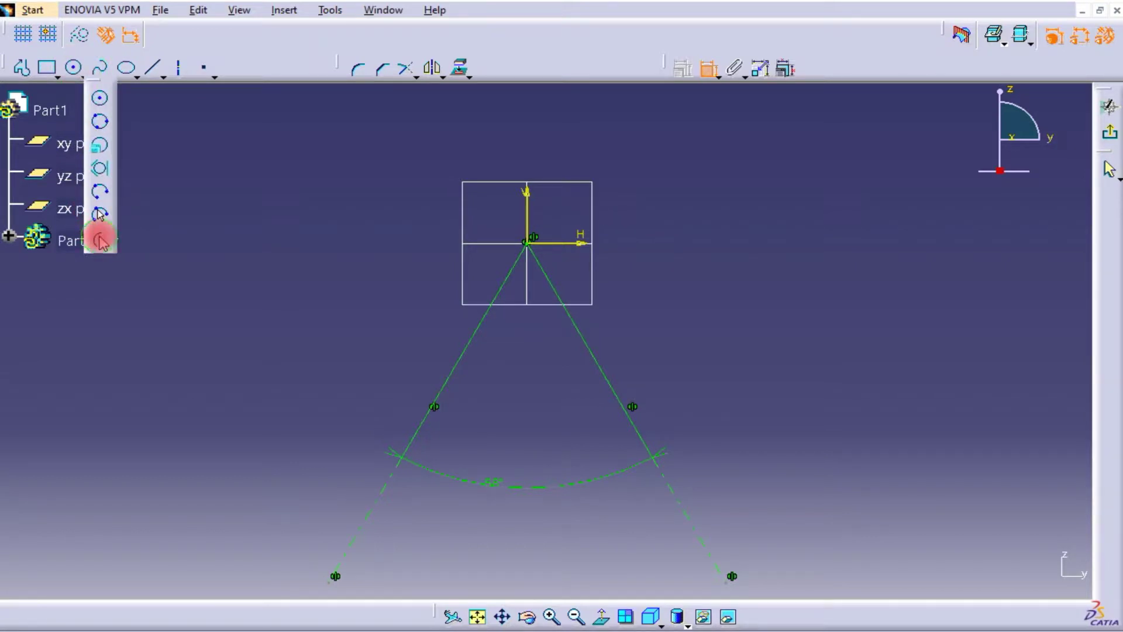
pyautogui.click(100, 232)
pyautogui.click(527, 241)
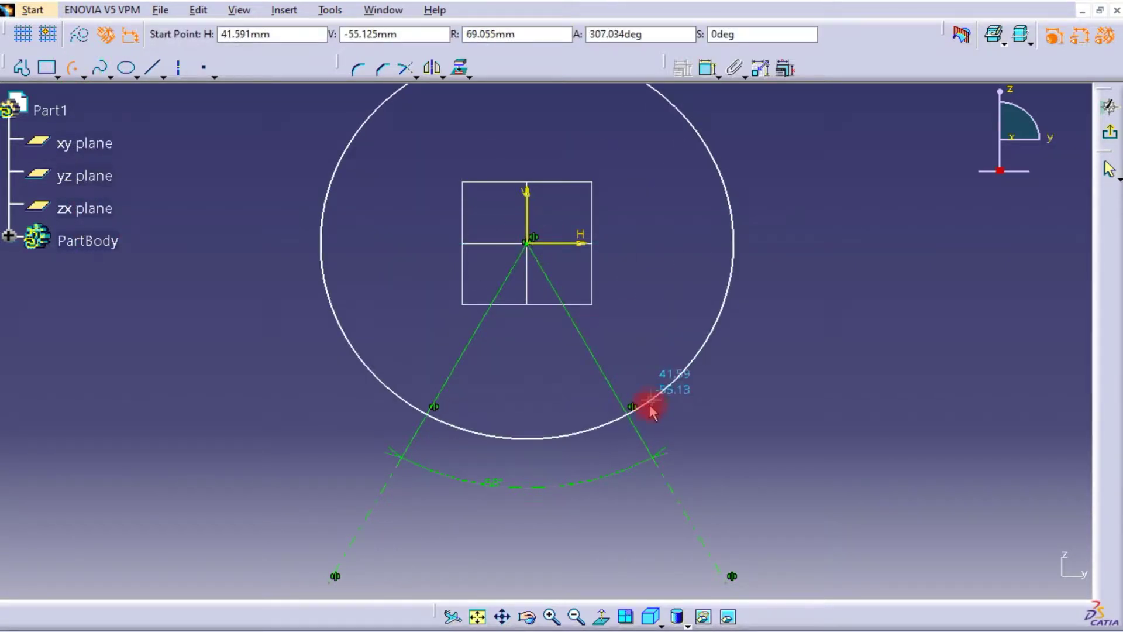
pyautogui.click(642, 437)
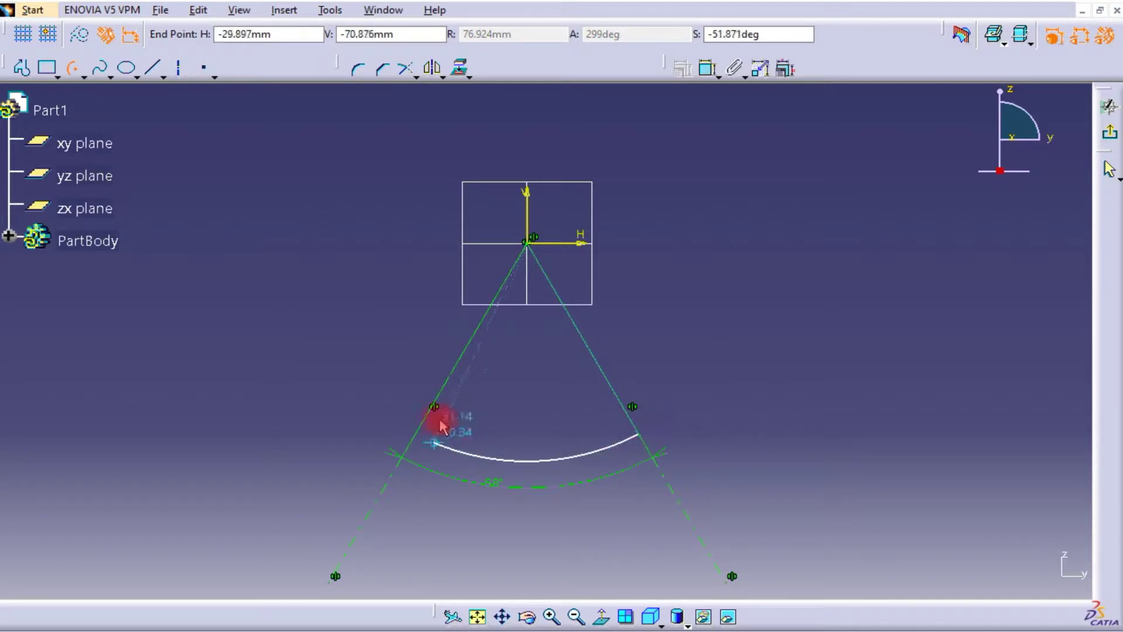
pyautogui.click(422, 426)
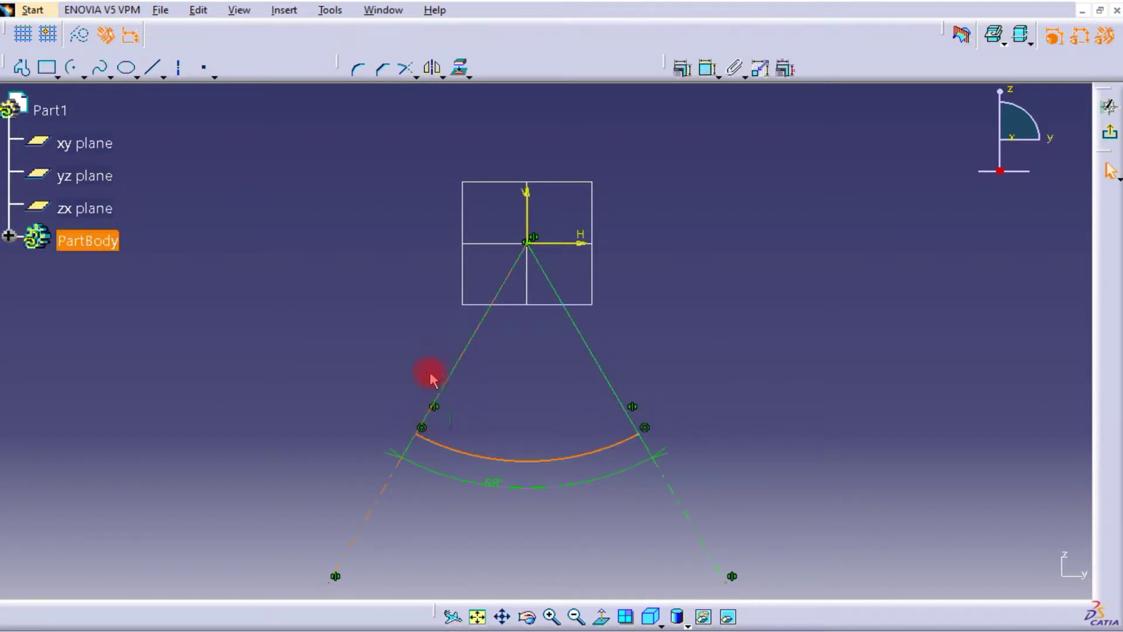
# Sketch a lower arc of about 101 mm radius between the axis lines, centred on the vertical axis about 13.5 mm below the origin
pyautogui.click(72, 70)
pyautogui.click(528, 280)
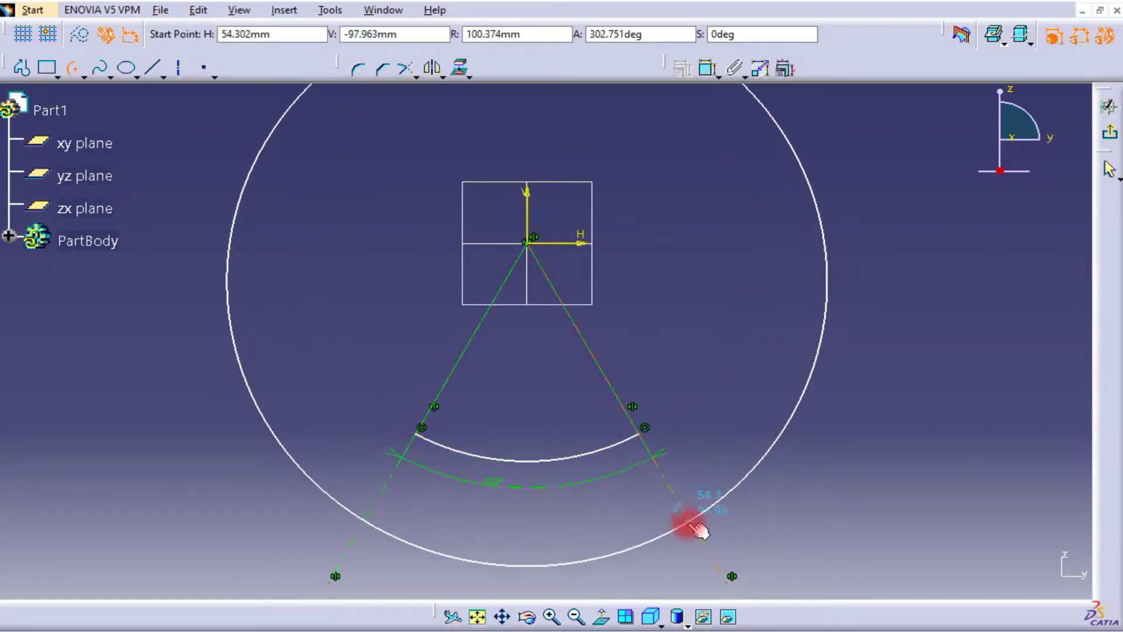
pyautogui.click(694, 524)
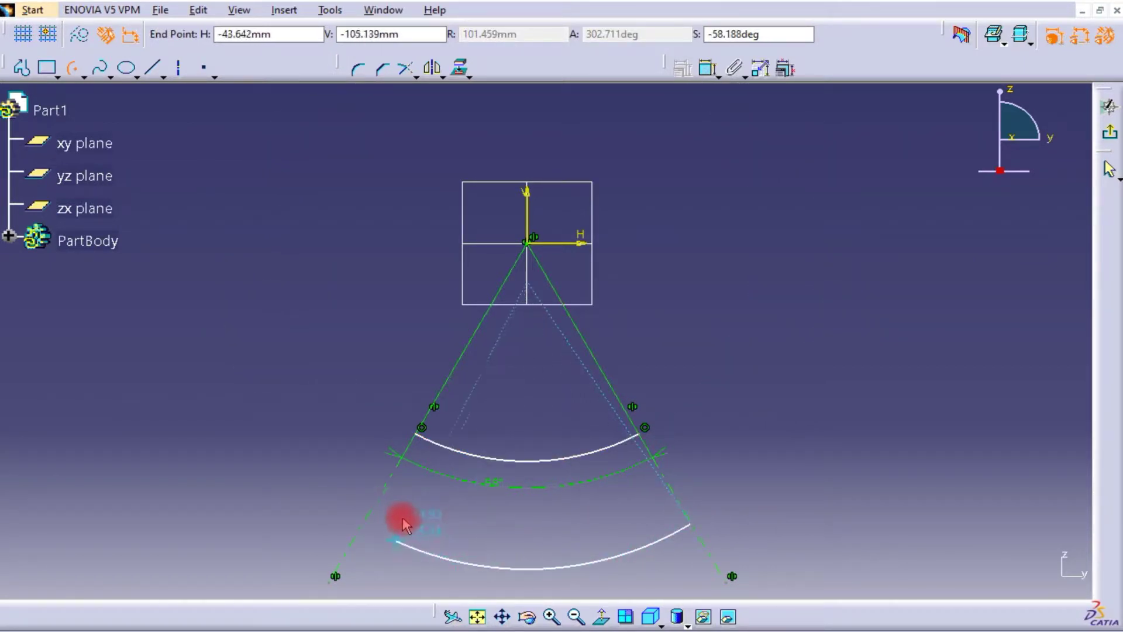
pyautogui.click(371, 514)
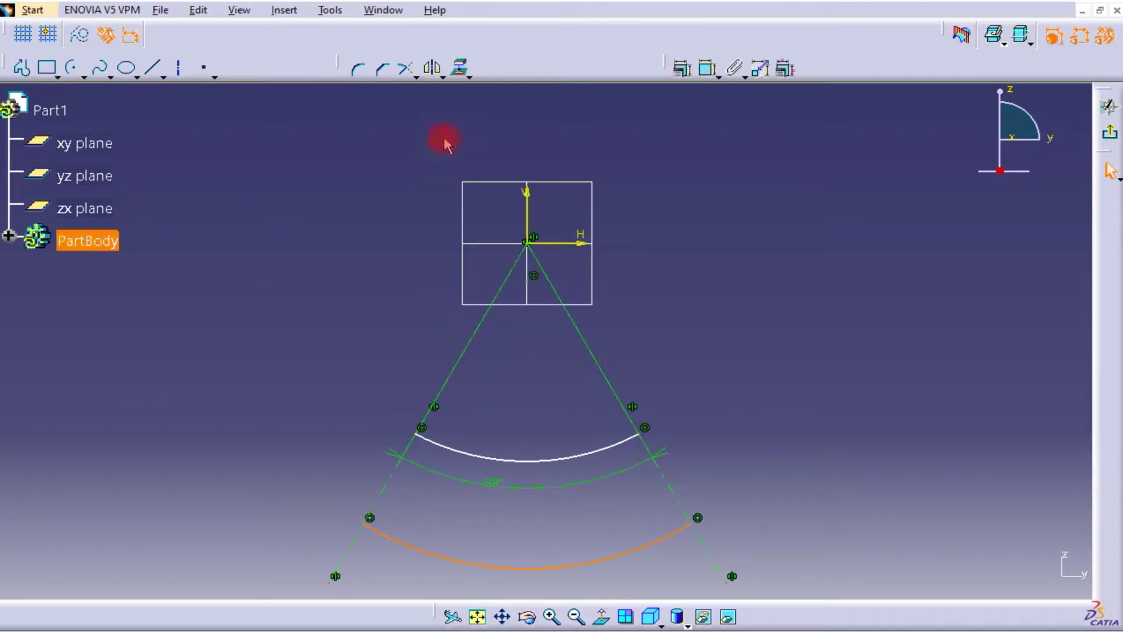
# Dimension the lower arc's radius and set it to 68 mm
pyautogui.click(709, 69)
pyautogui.click(600, 541)
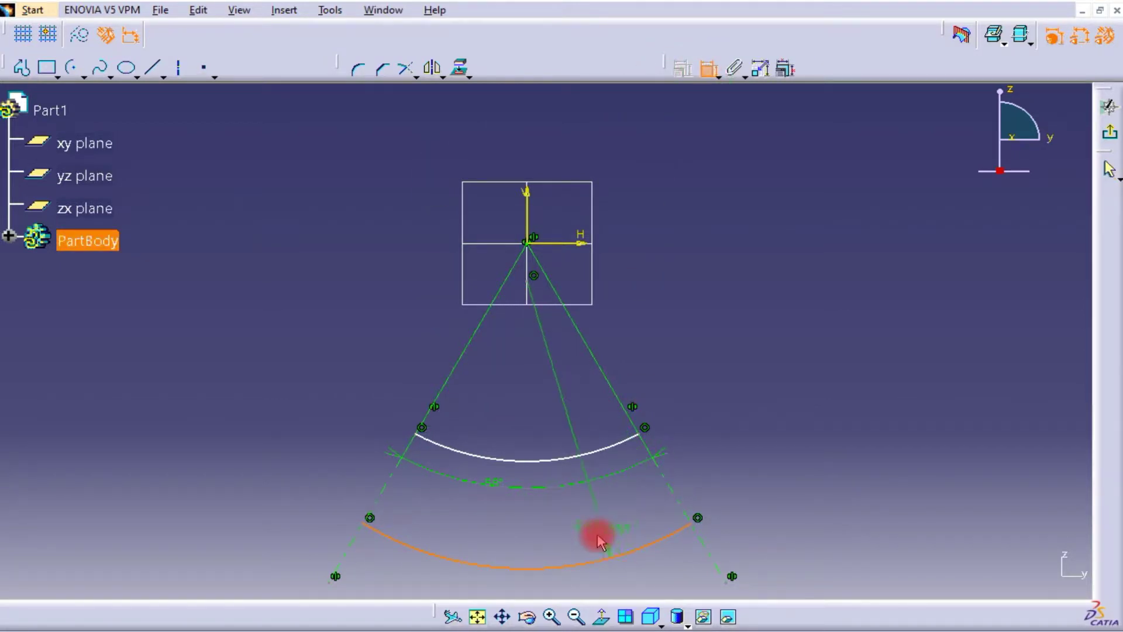
pyautogui.doubleClick(600, 535)
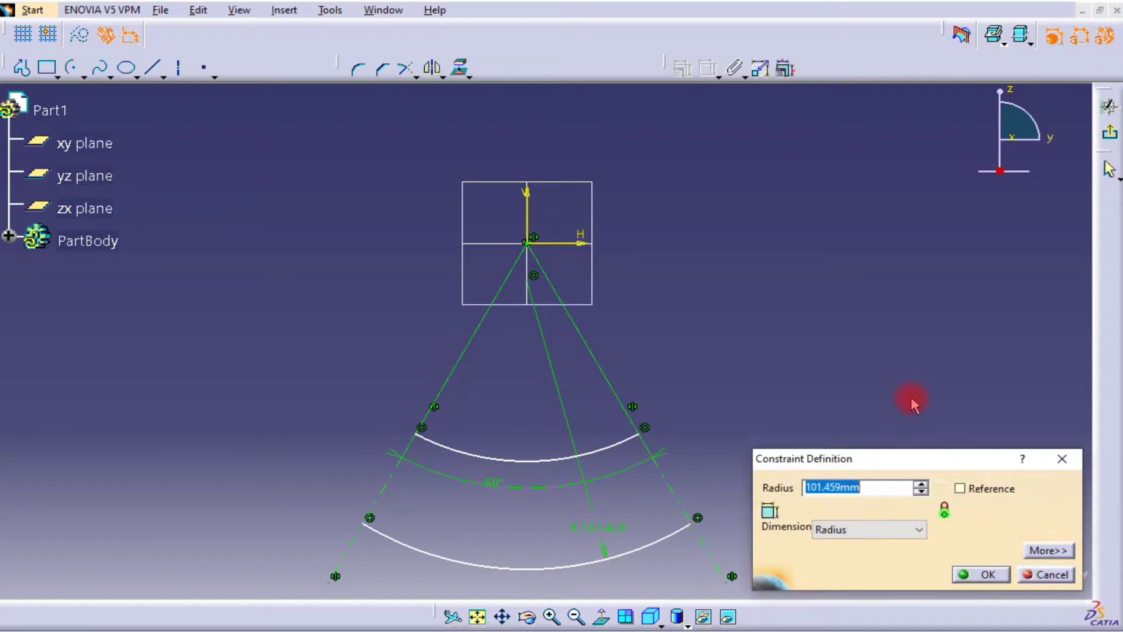
pyautogui.write('68')
pyautogui.press('Return')
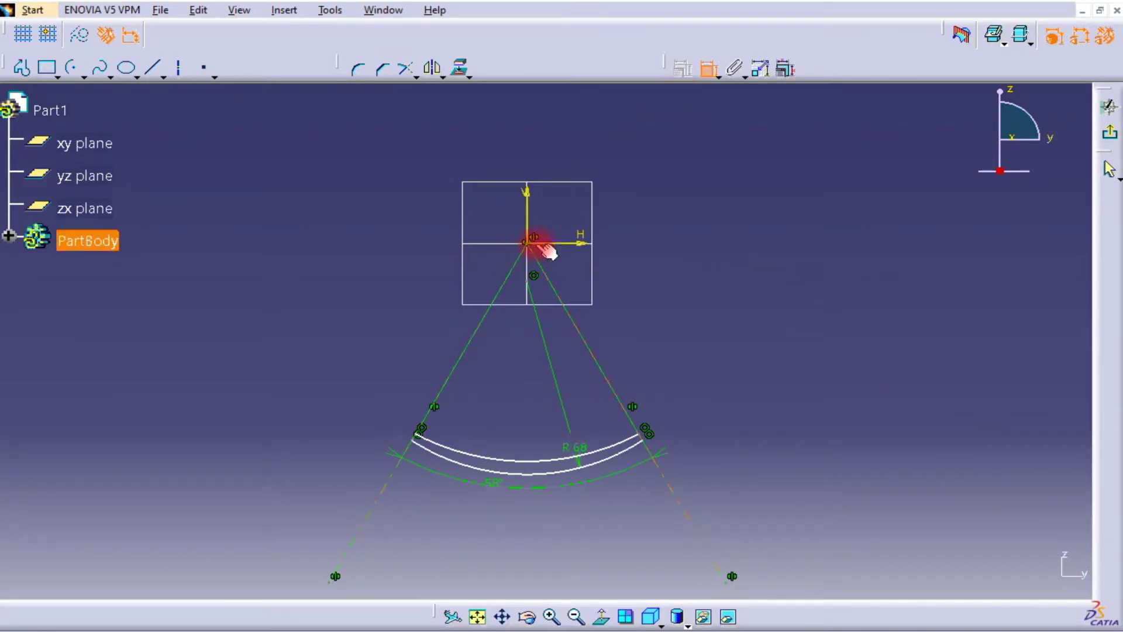
# Dimension the vertical distance from the origin to the lower arc's centre and set it to 15 mm
pyautogui.click(534, 275)
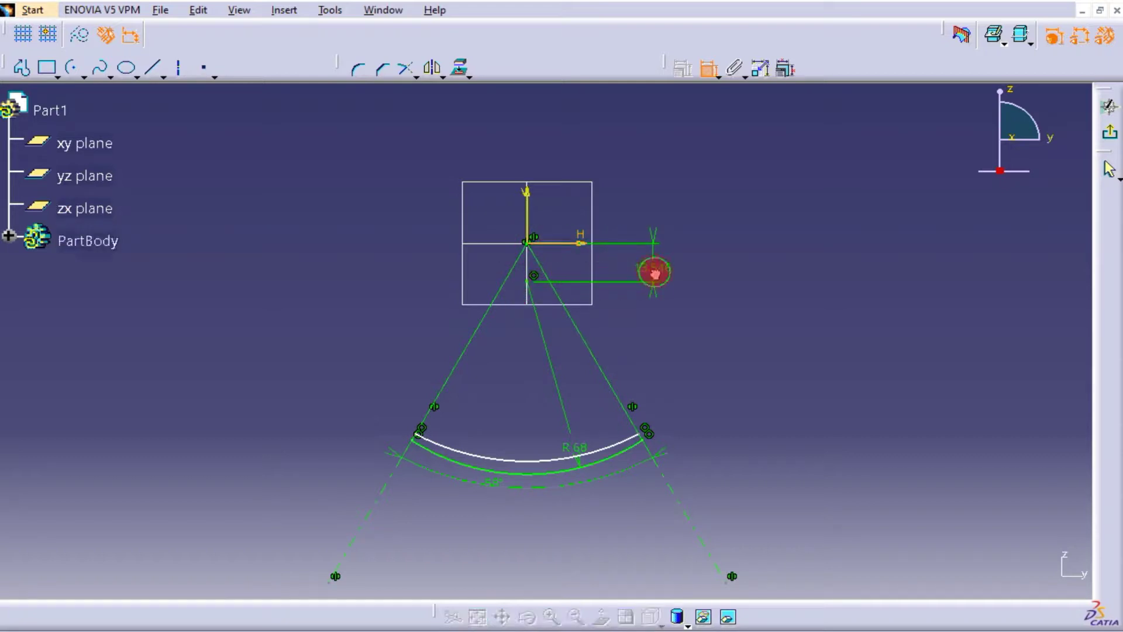
pyautogui.doubleClick(657, 270)
pyautogui.write('15')
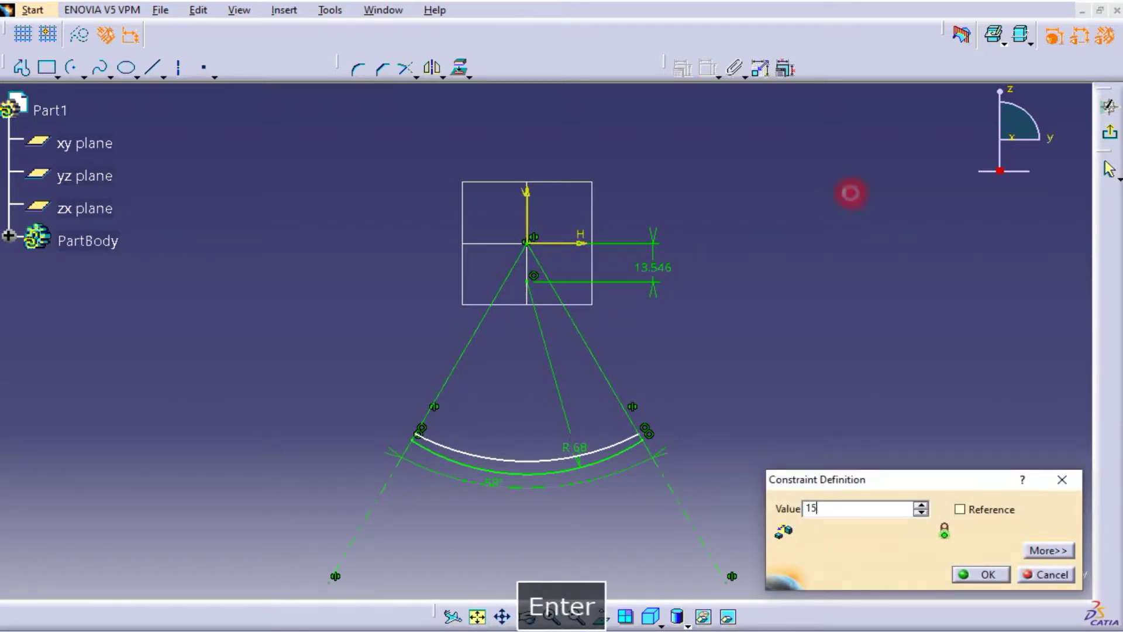
pyautogui.press('Return')
# Dimension the radius of the upper arc centred on the origin and set it to 68 mm
pyautogui.click(514, 459)
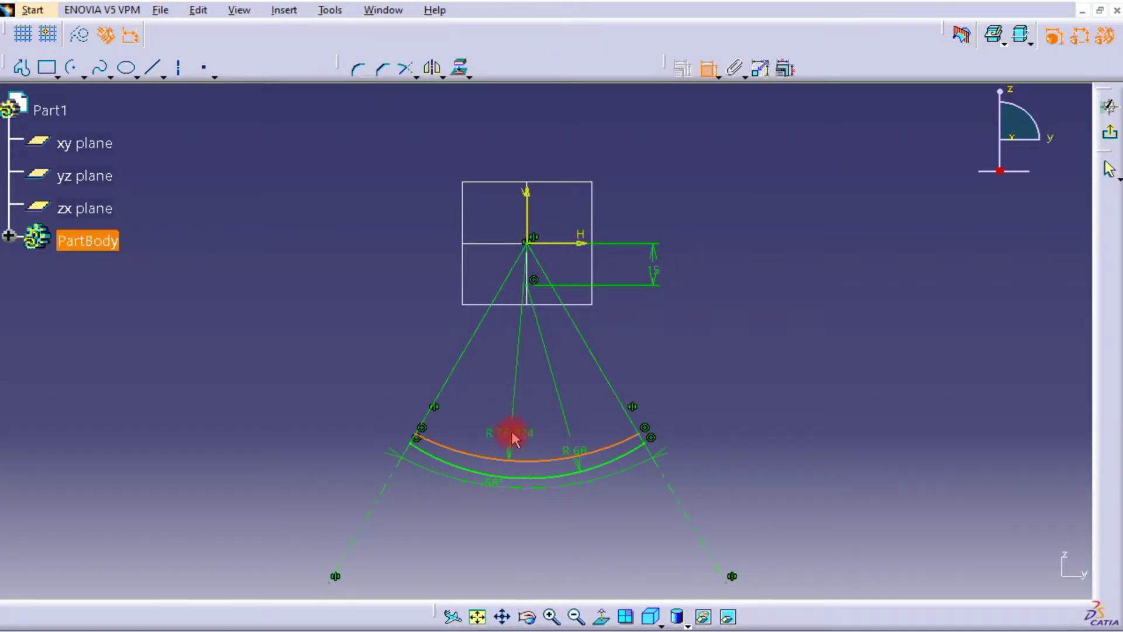
pyautogui.doubleClick(521, 433)
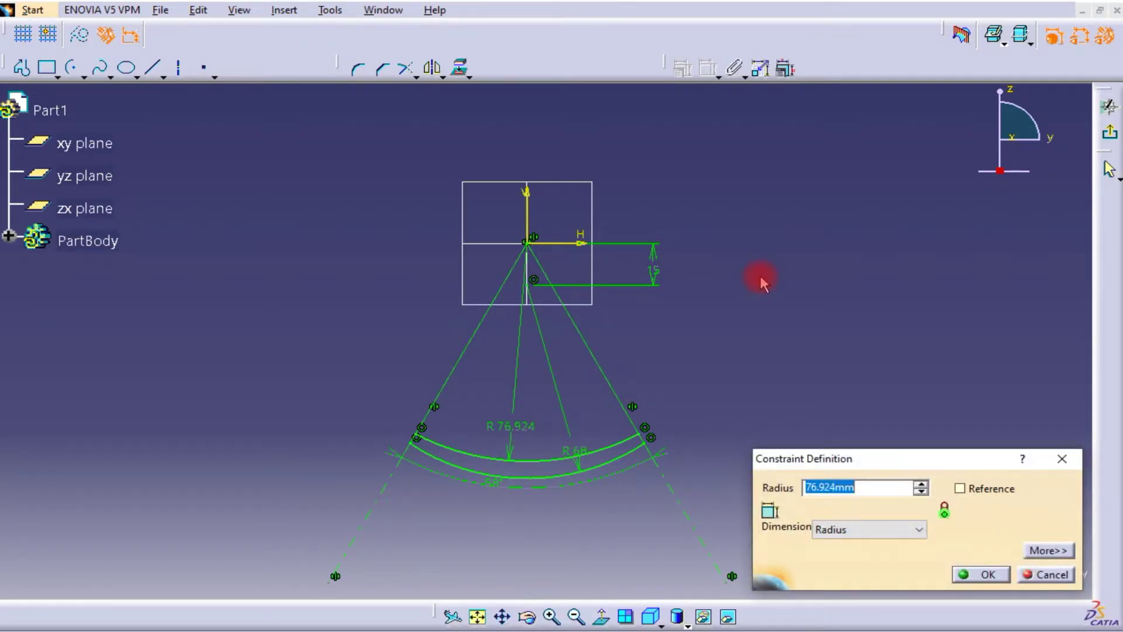
pyautogui.write('68')
pyautogui.press('Return')
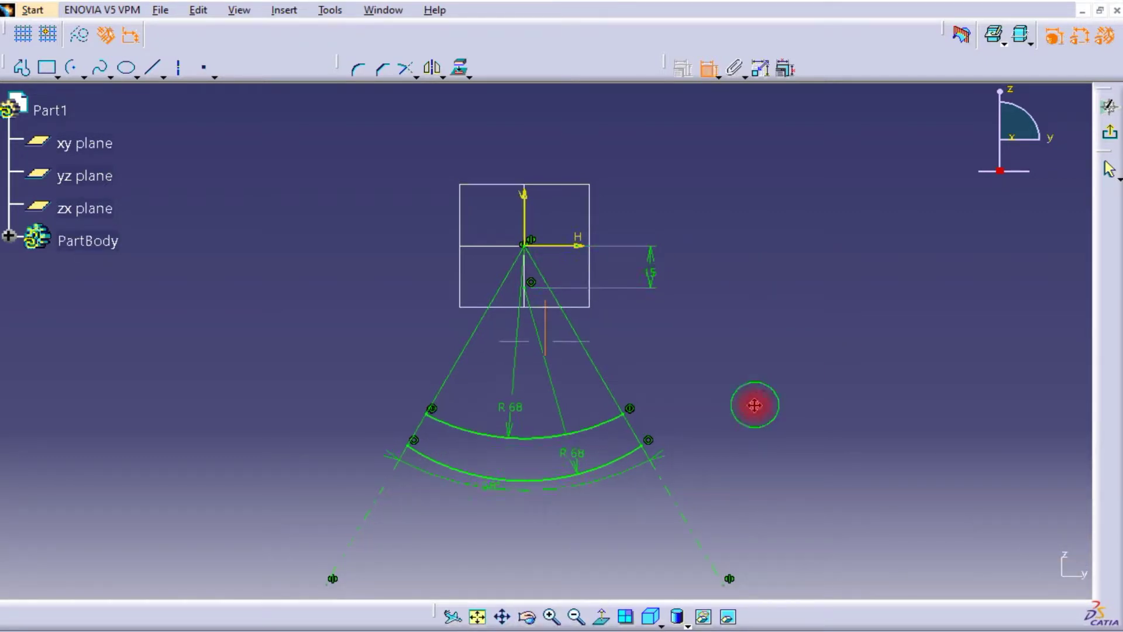
# Sketch a circle of about 48.7 mm diameter in the free area to the right of the arcs
pyautogui.moveTo(750, 404); pyautogui.dragTo(777, 351, button='middle')
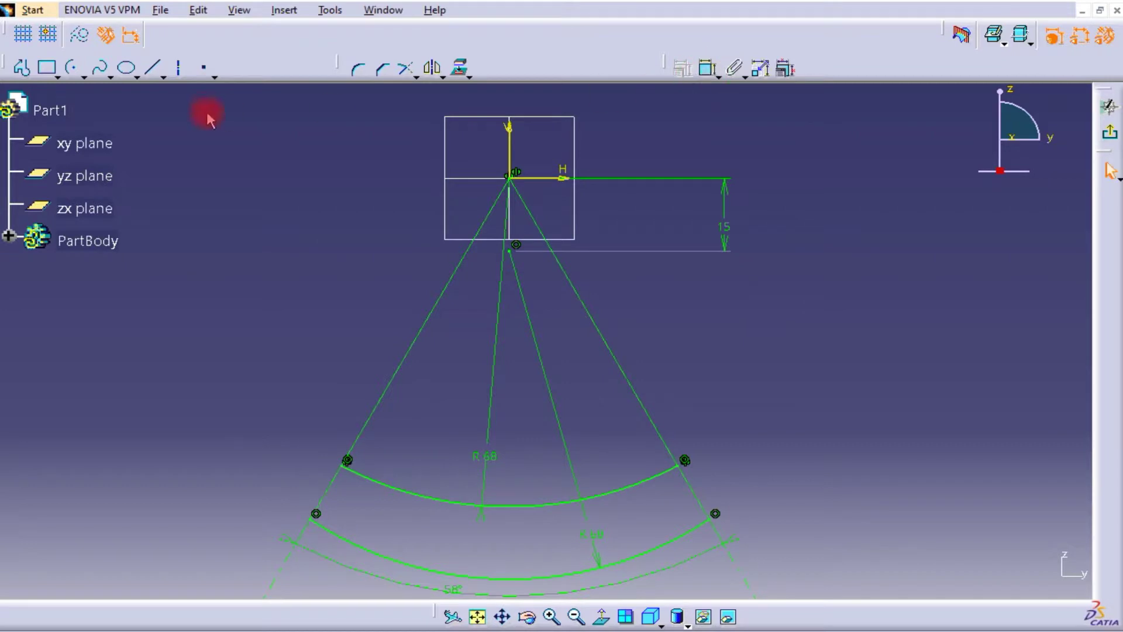
pyautogui.click(97, 73)
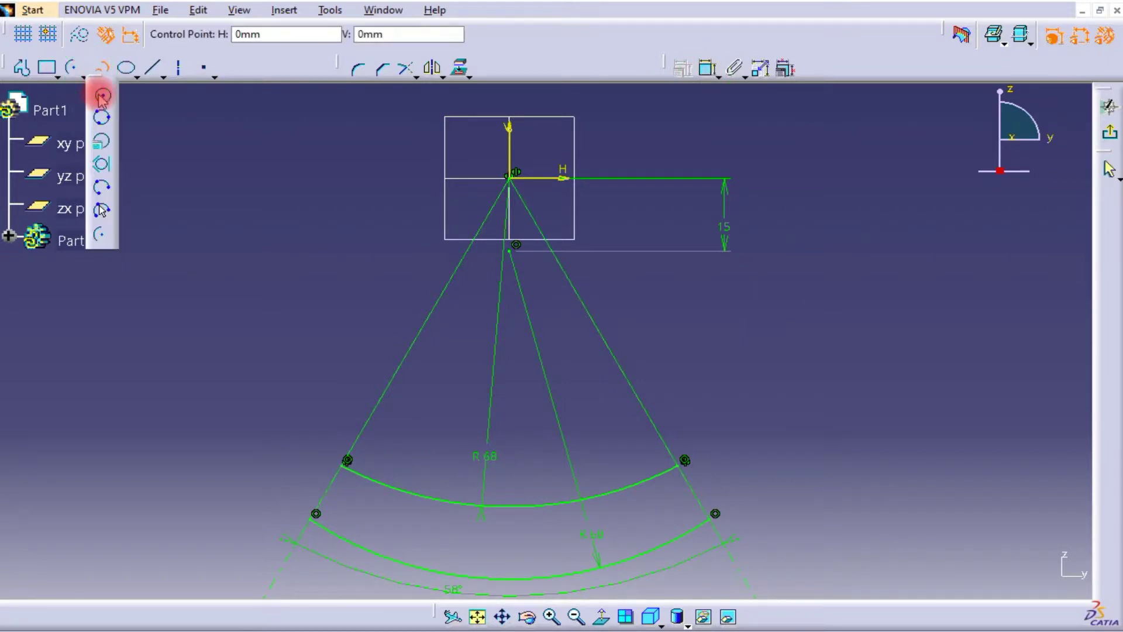
pyautogui.click(845, 414)
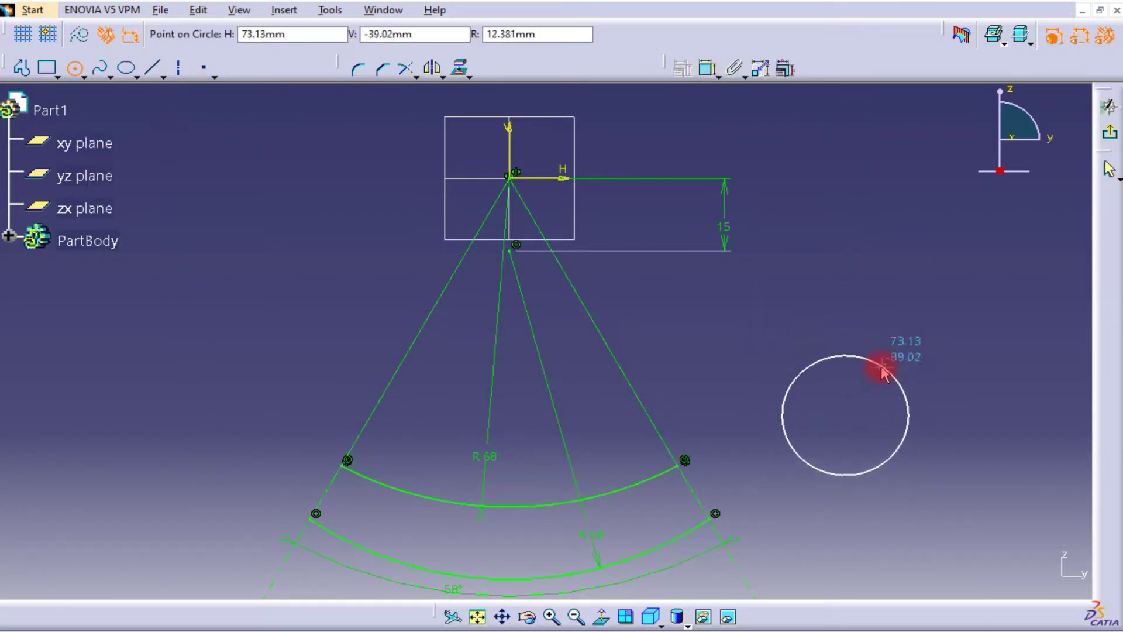
pyautogui.click(943, 344)
# Dimension the circle as a radius instead of a diameter and set it to 6.401 mm
pyautogui.click(705, 68)
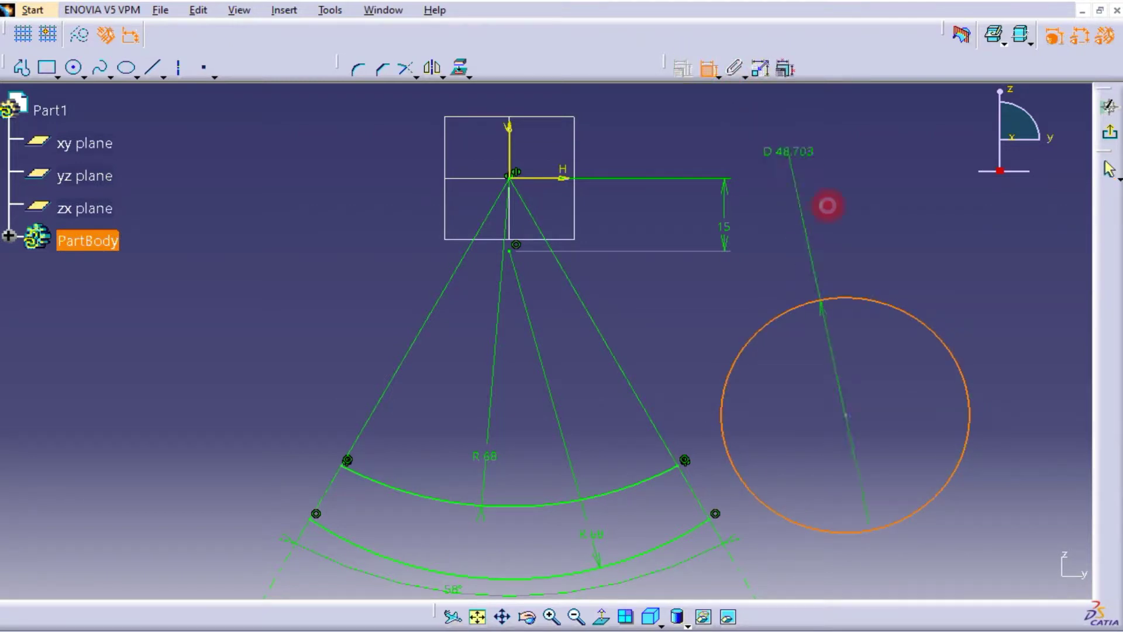
pyautogui.doubleClick(857, 360)
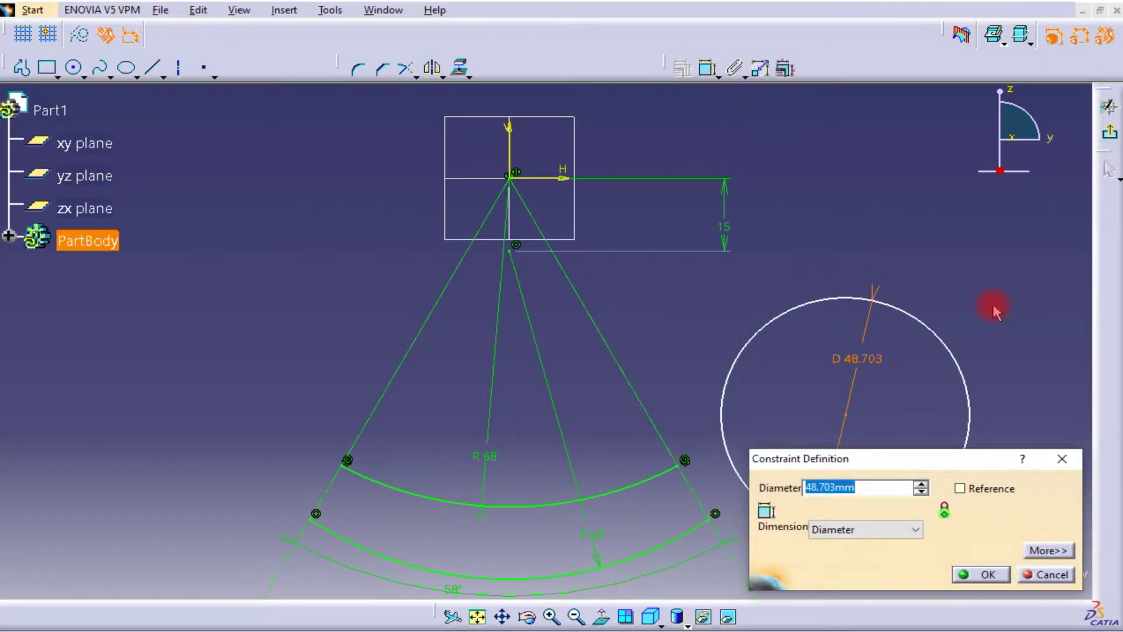
pyautogui.click(842, 529)
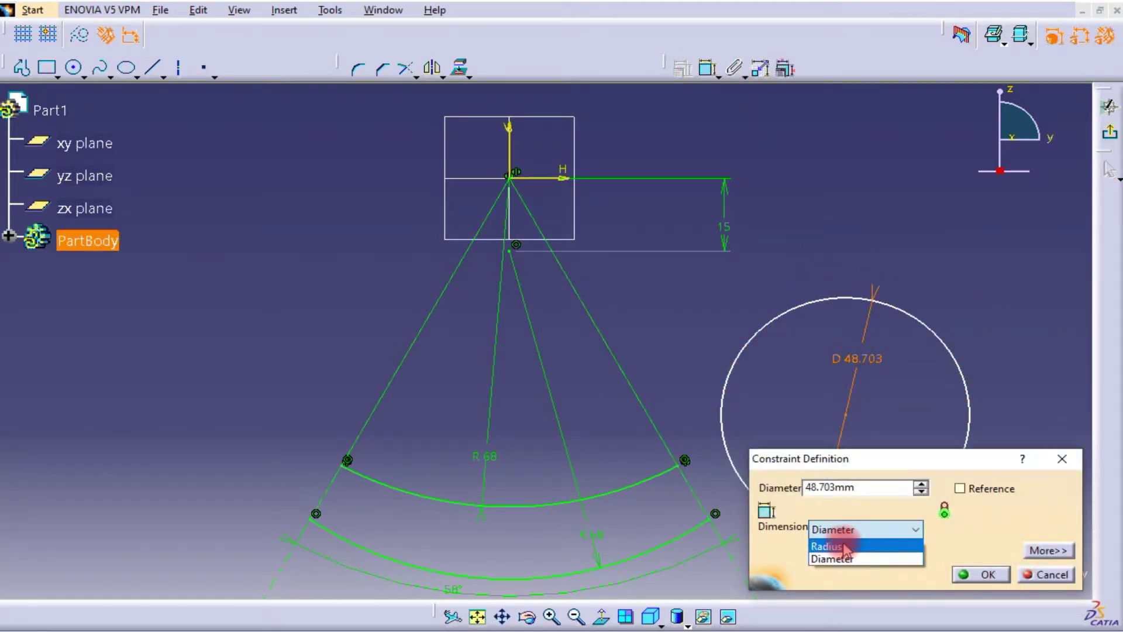
pyautogui.click(845, 546)
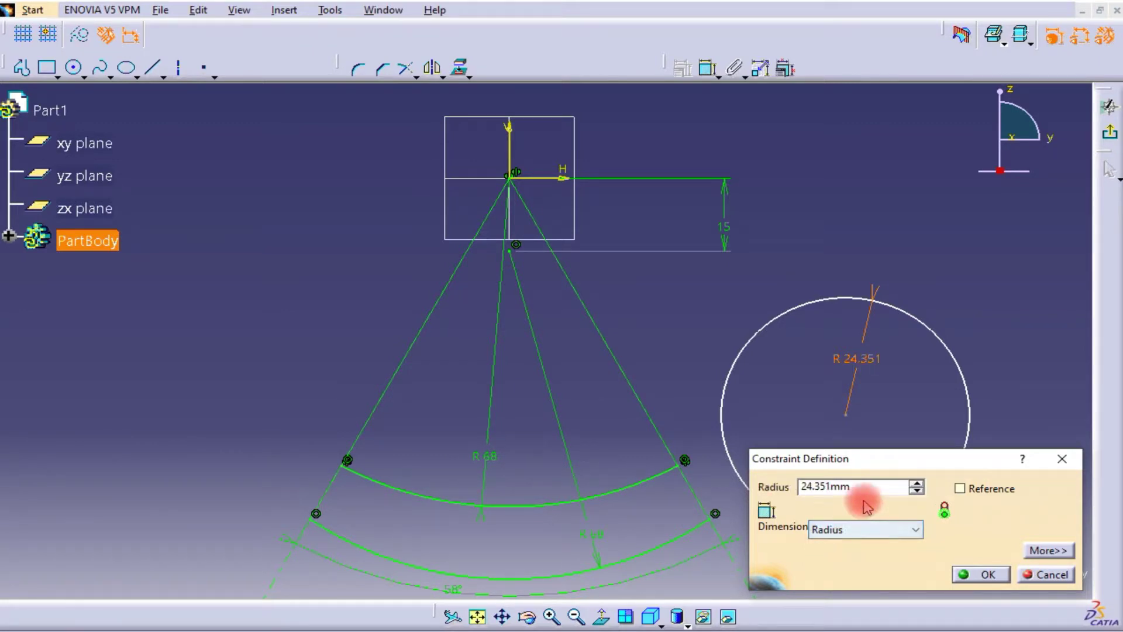
pyautogui.moveTo(833, 489); pyautogui.dragTo(863, 490)
pyautogui.write('6.401')
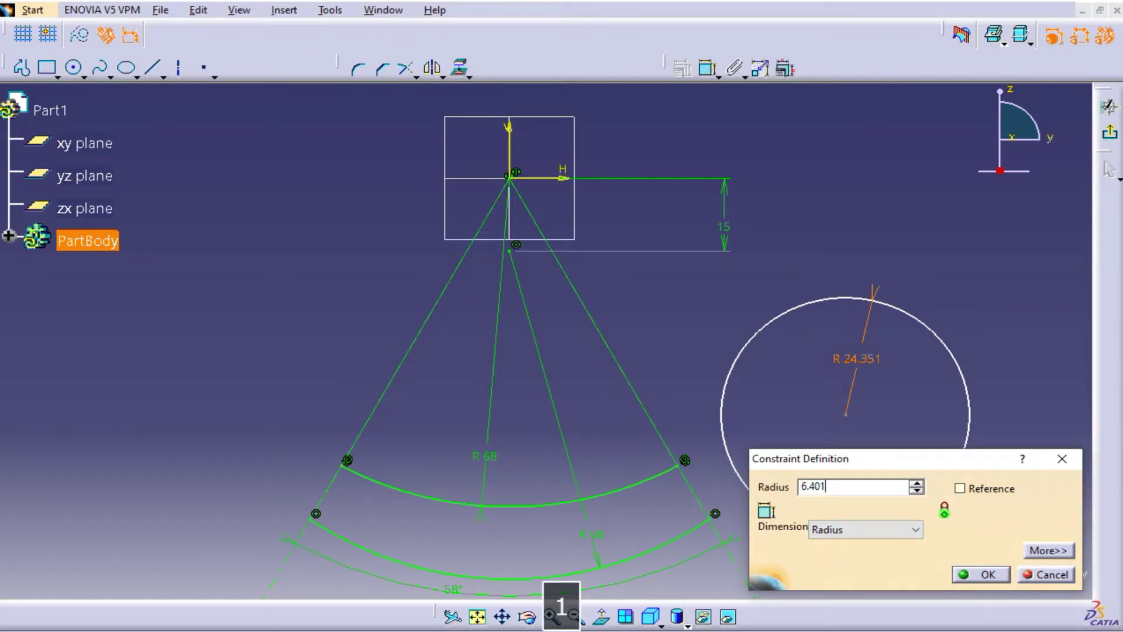
pyautogui.press('Return')
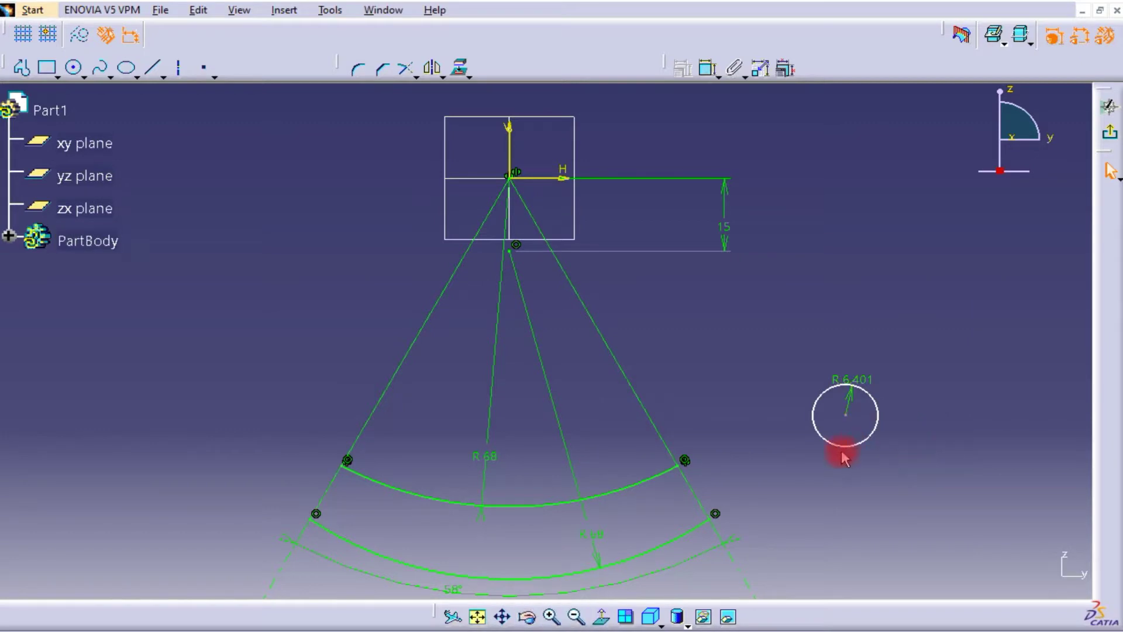
# Move the 6.401 mm radius circle closer to the arcs and make it coincident with the upper arc's endpoint on the circle's side
pyautogui.moveTo(845, 454); pyautogui.dragTo(735, 468)
pyautogui.keyDown('ctrl'); pyautogui.click(683, 461); pyautogui.keyUp('ctrl')
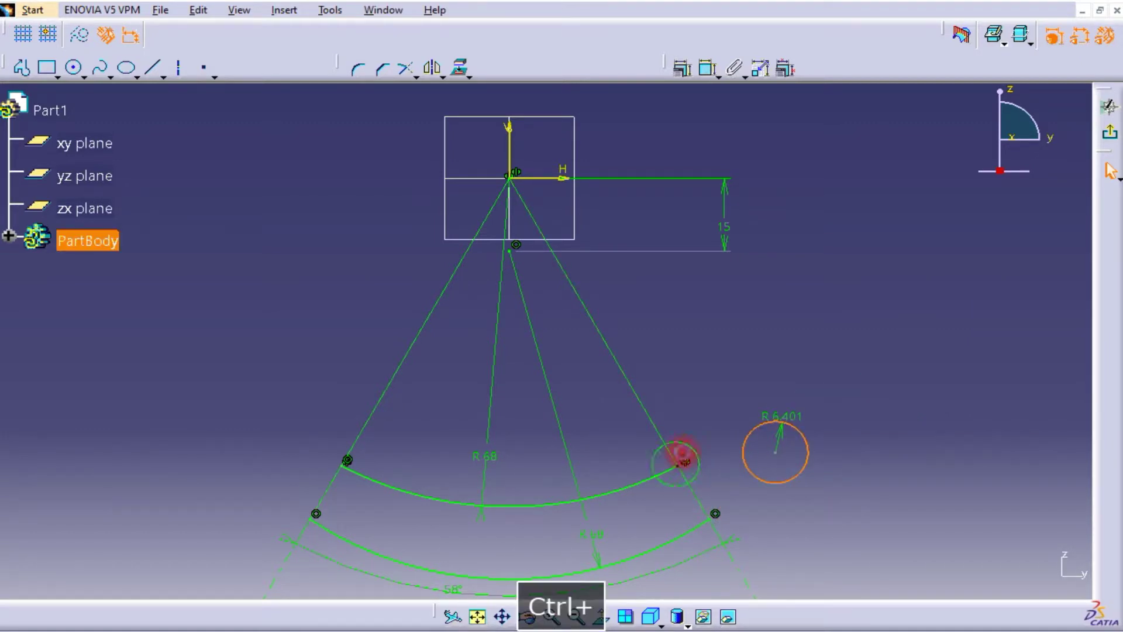
pyautogui.click(681, 68)
pyautogui.rightClick(802, 281)
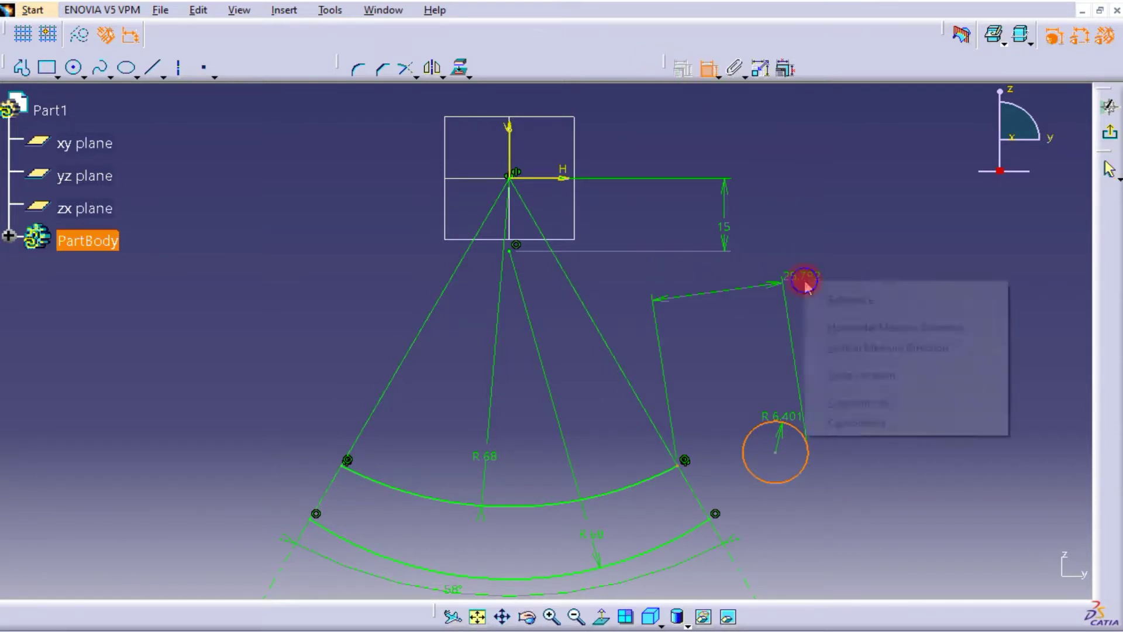
pyautogui.click(848, 421)
# Make the 6.401 mm radius circle coincident with the lower arc's endpoint on the same side
pyautogui.moveTo(815, 454); pyautogui.dragTo(773, 337, button='middle')
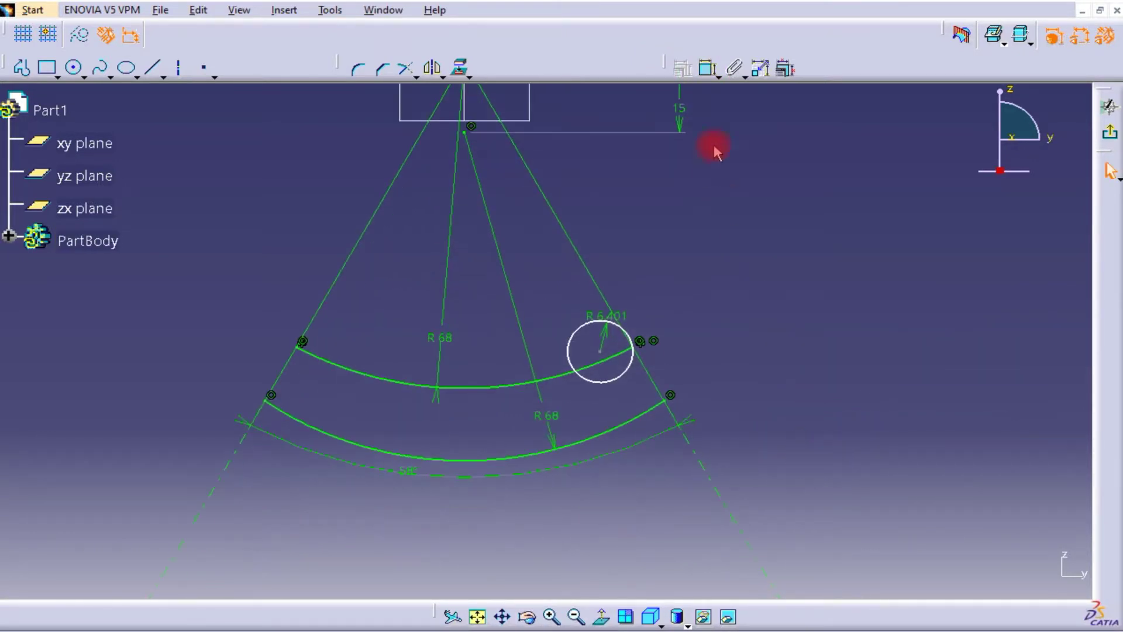
pyautogui.keyDown('ctrl'); pyautogui.click(667, 400); pyautogui.keyUp('ctrl')
pyautogui.rightClick(737, 357)
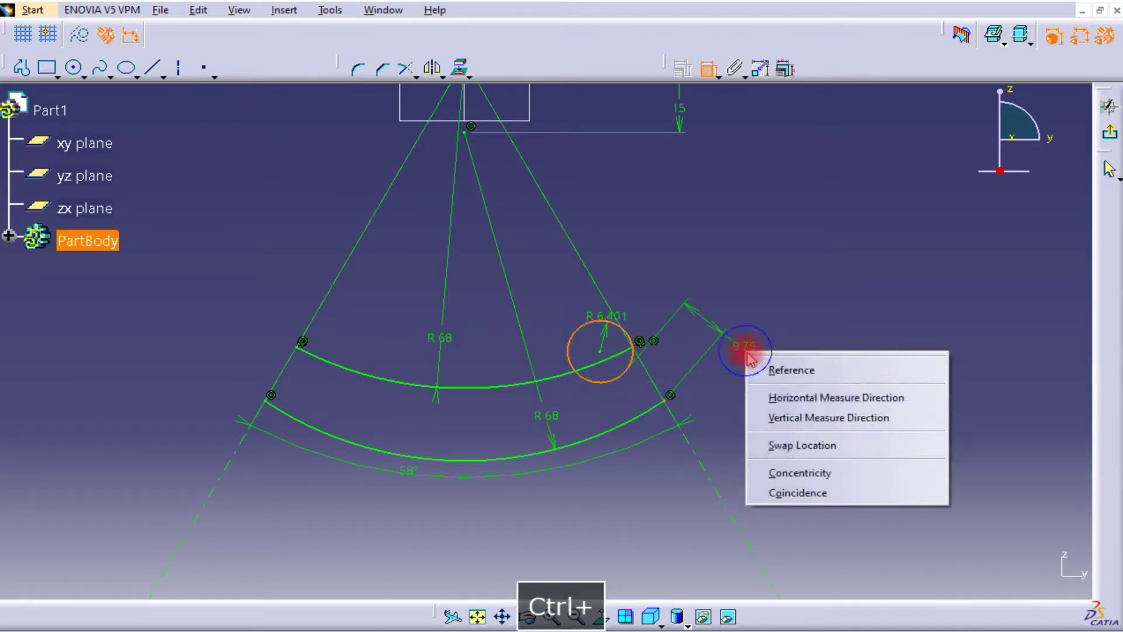
pyautogui.click(800, 492)
# Trim away the part of the 6.401 mm radius circle inside the band, leaving a rounded end joining the two arcs
pyautogui.moveTo(761, 383)
pyautogui.keyDown('ctrl'); pyautogui.mouseDown(button='middle')
pyautogui.moveTo(802, 313)
pyautogui.moveTo(783, 296)
pyautogui.mouseUp(button='middle'); pyautogui.keyUp('ctrl')
pyautogui.moveTo(415, 69); pyautogui.dragTo(432, 142)
pyautogui.click(669, 429)
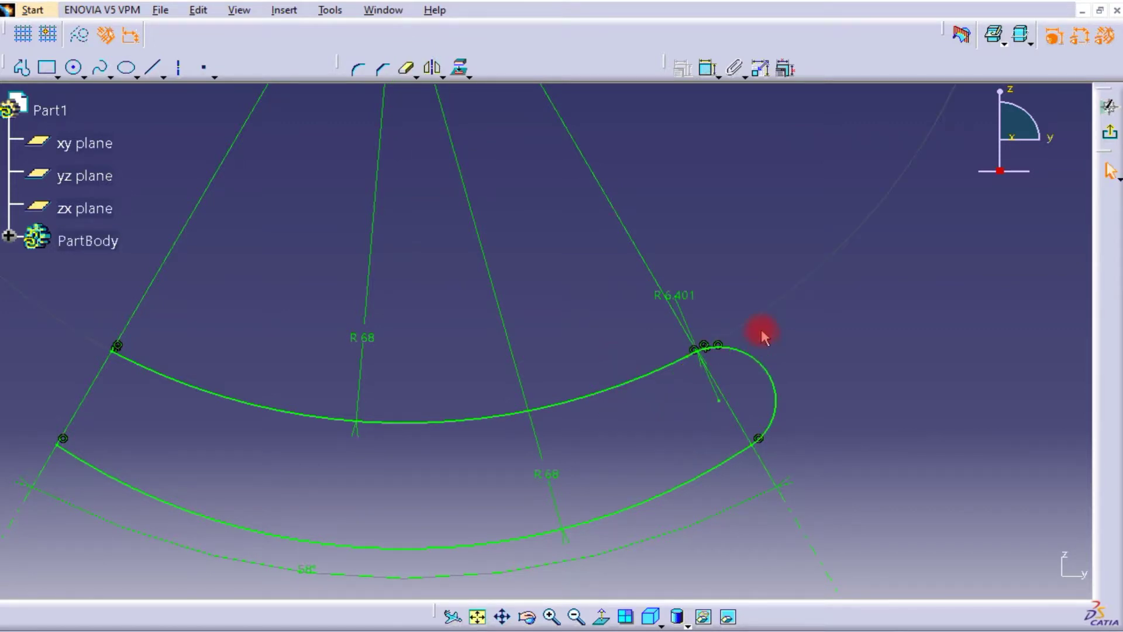
pyautogui.moveTo(757, 328)
pyautogui.keyDown('ctrl'); pyautogui.mouseDown(button='middle')
pyautogui.moveTo(809, 248)
pyautogui.moveTo(845, 368)
pyautogui.moveTo(637, 301)
pyautogui.moveTo(677, 367)
pyautogui.moveTo(696, 292)
pyautogui.mouseUp(button='middle'); pyautogui.keyUp('ctrl')
pyautogui.click(401, 75)
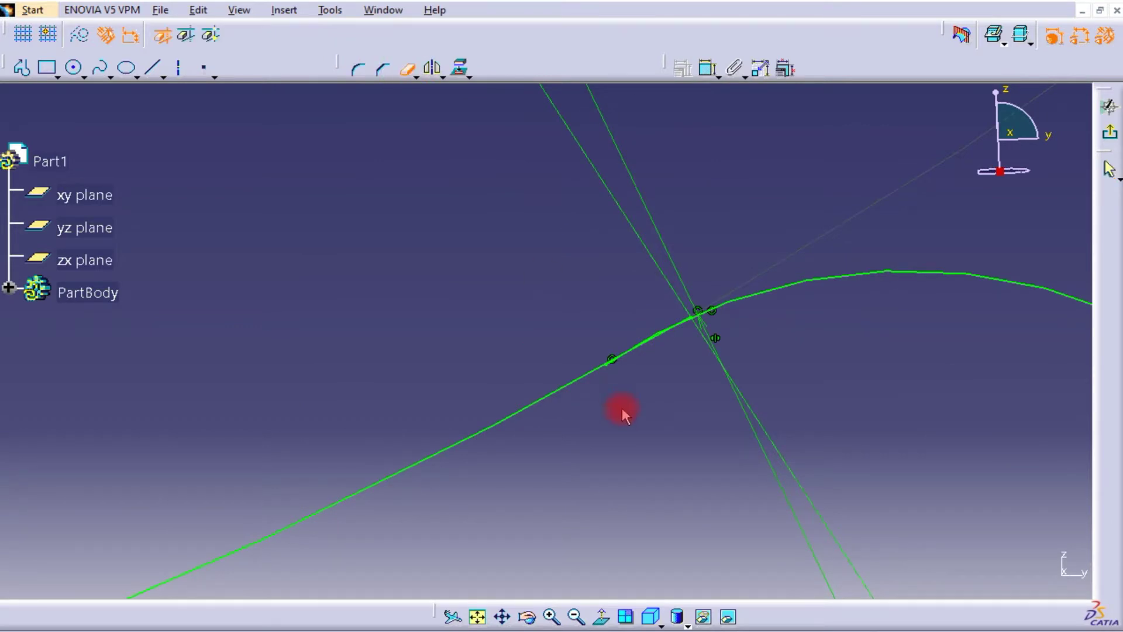
pyautogui.moveTo(624, 416)
pyautogui.keyDown('ctrl'); pyautogui.mouseDown(button='middle')
pyautogui.moveTo(554, 398)
pyautogui.moveTo(536, 318)
pyautogui.moveTo(484, 381)
pyautogui.moveTo(537, 281)
pyautogui.moveTo(546, 334)
pyautogui.moveTo(572, 346)
pyautogui.moveTo(469, 376)
pyautogui.moveTo(590, 324)
pyautogui.moveTo(526, 536)
pyautogui.moveTo(664, 361)
pyautogui.moveTo(546, 532)
pyautogui.moveTo(827, 233)
pyautogui.moveTo(793, 349)
pyautogui.mouseUp(button='middle'); pyautogui.keyUp('ctrl')
# Sketch a circle of about 4.5 mm diameter centred on the rounded end's centre point
pyautogui.click(74, 67)
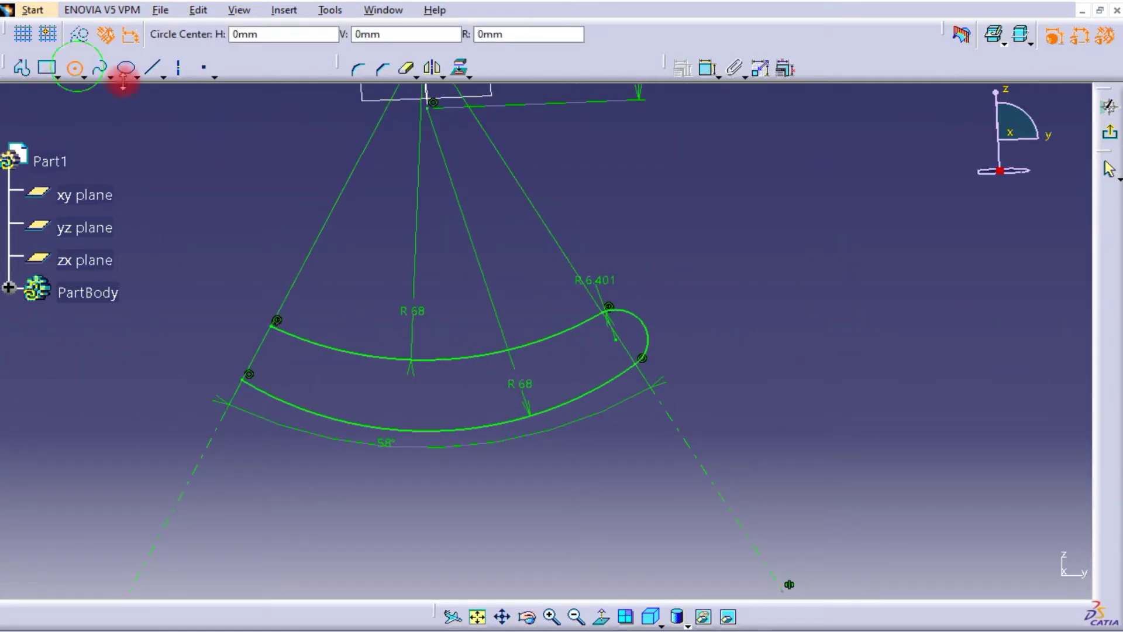
pyautogui.moveTo(686, 350)
pyautogui.mouseDown(button='middle')
pyautogui.moveTo(724, 354)
pyautogui.moveTo(857, 251)
pyautogui.mouseUp(button='middle')
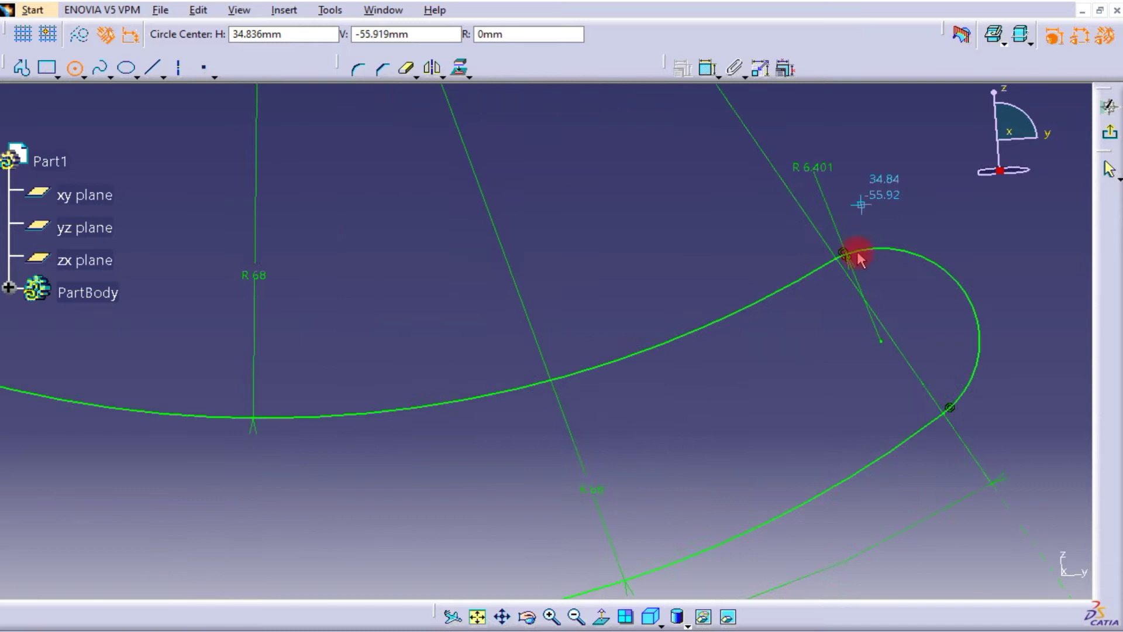
pyautogui.click(881, 340)
pyautogui.click(900, 314)
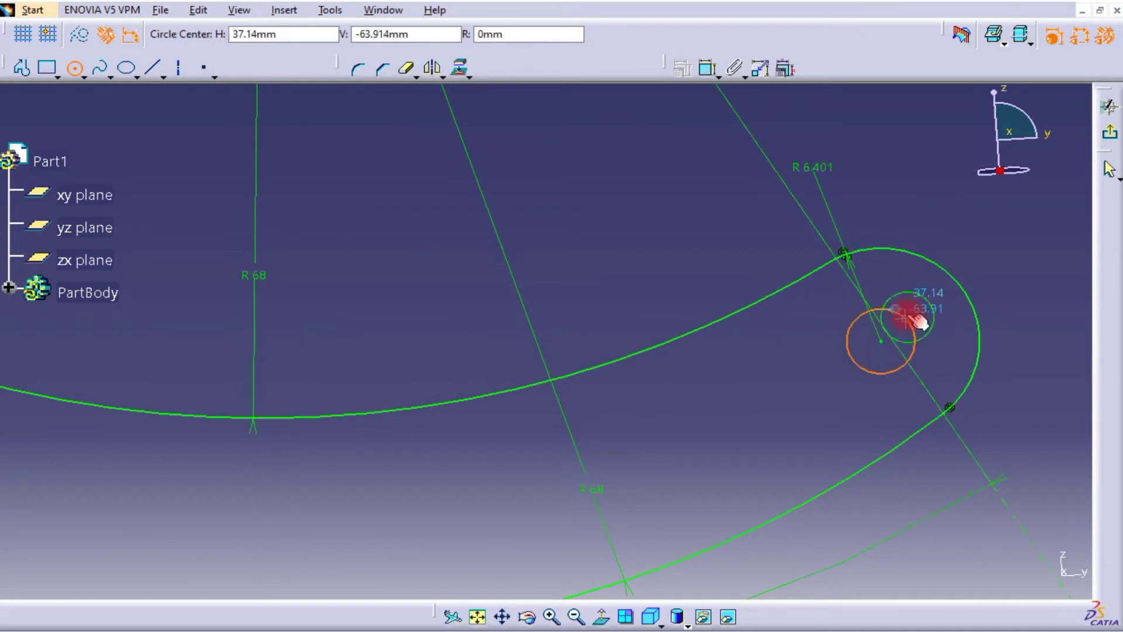
# Dimension the small circle as a diameter instead of a radius and set it to 5 mm
pyautogui.click(708, 69)
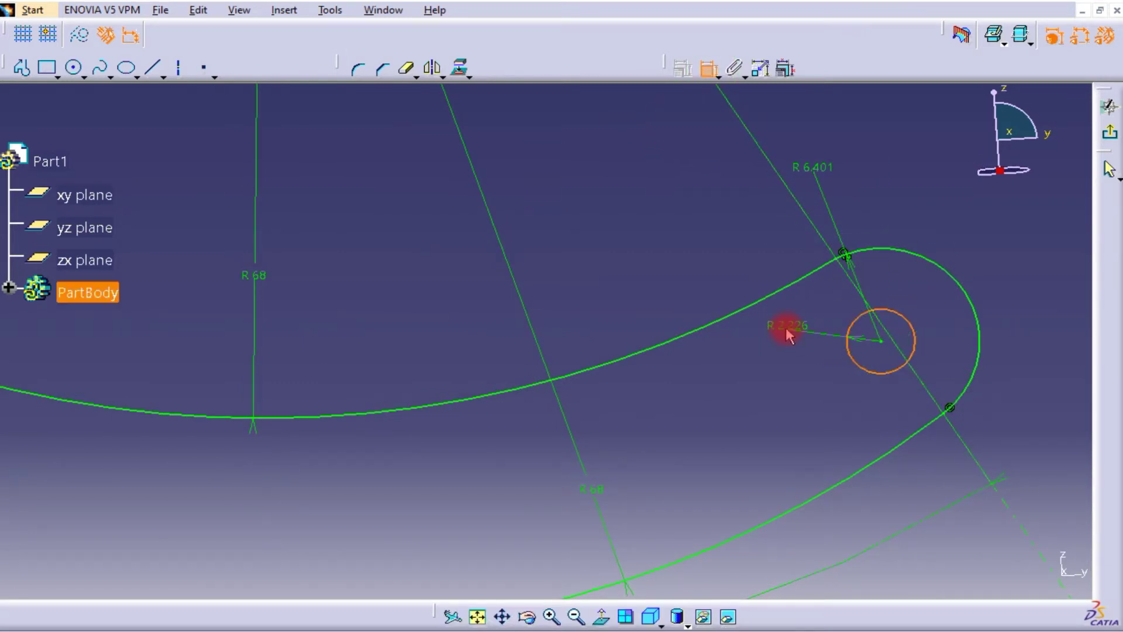
pyautogui.doubleClick(854, 311)
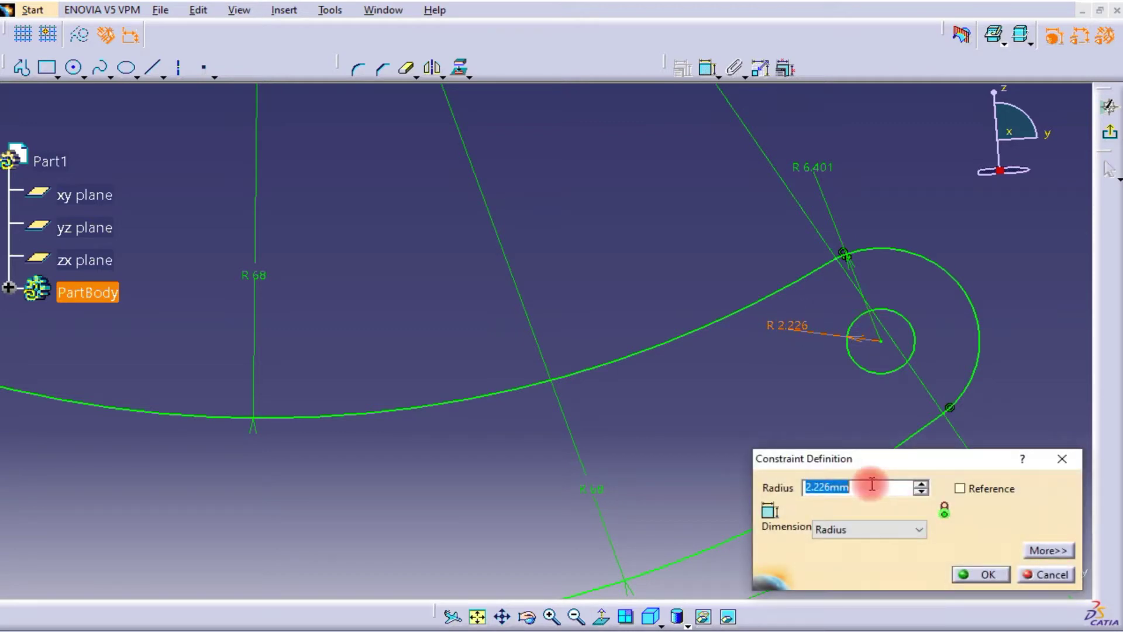
pyautogui.click(860, 529)
pyautogui.click(853, 562)
pyautogui.doubleClick(836, 487)
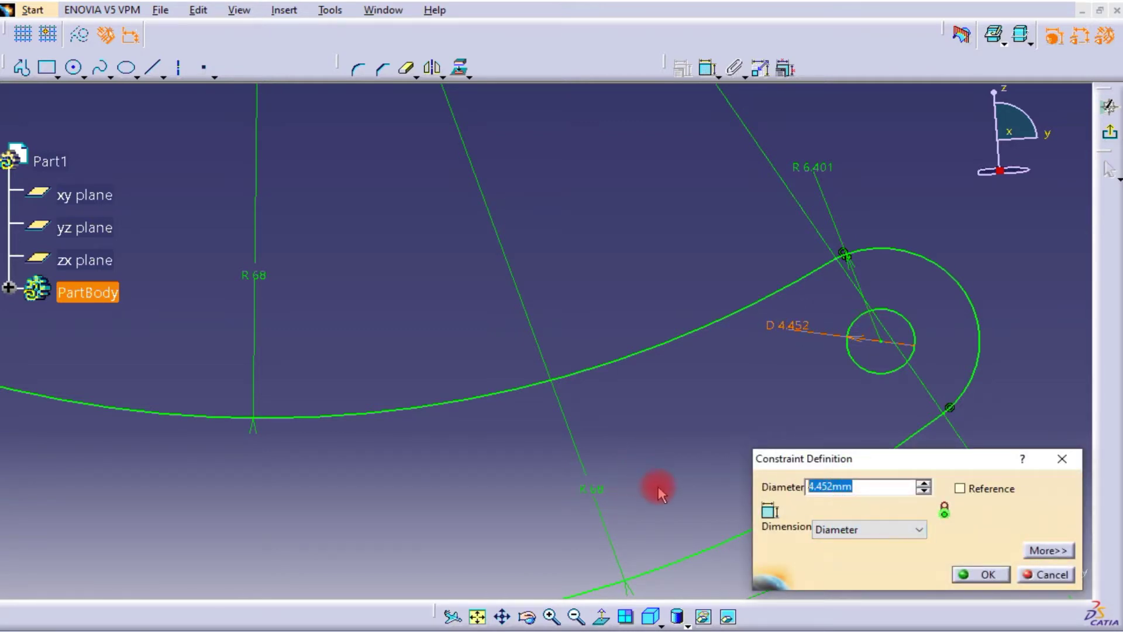
pyautogui.write('5mm')
pyautogui.press('Return')
pyautogui.moveTo(725, 437); pyautogui.dragTo(699, 534, button='middle')
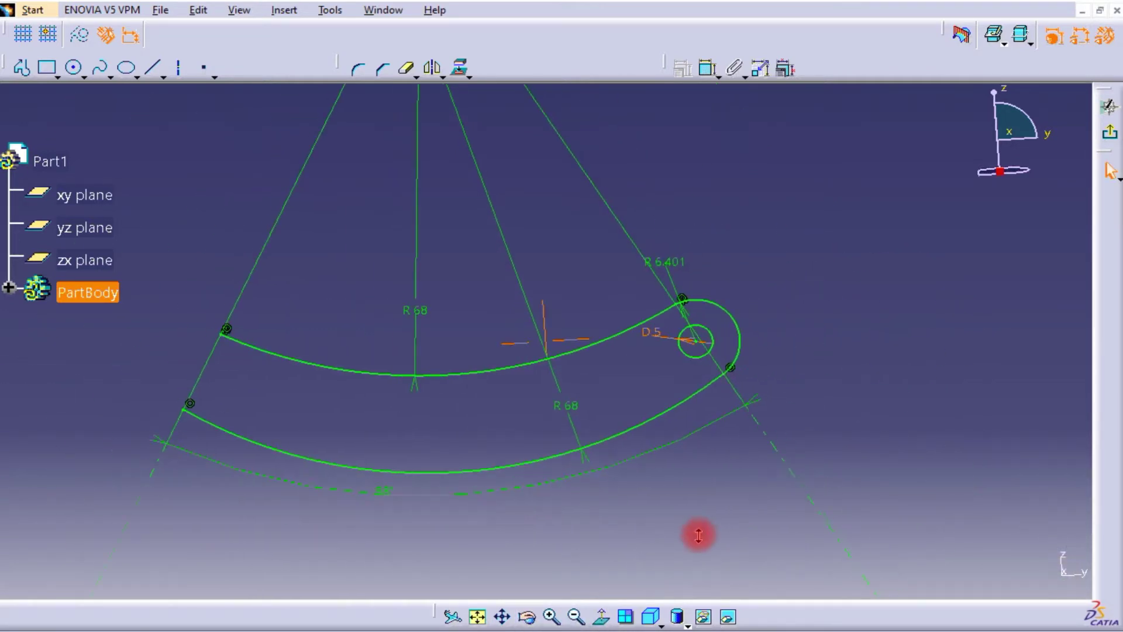
pyautogui.keyDown('ctrl'); pyautogui.click(695, 356); pyautogui.keyUp('ctrl')
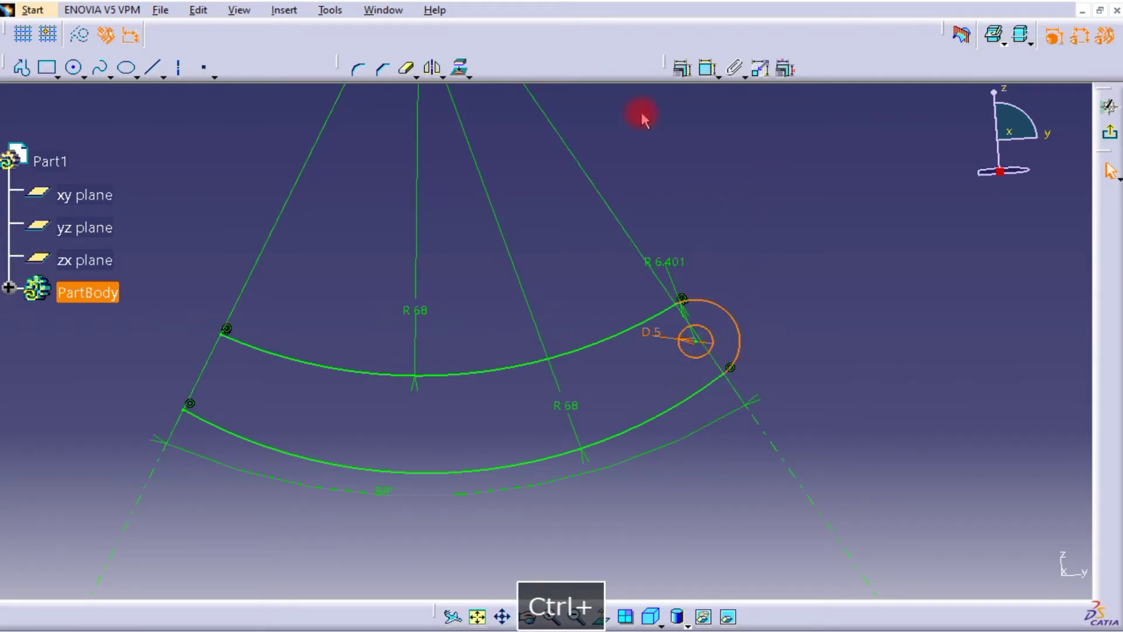
pyautogui.click(434, 68)
pyautogui.moveTo(591, 227)
pyautogui.mouseDown(button='middle')
pyautogui.moveTo(642, 238)
pyautogui.moveTo(622, 445)
pyautogui.mouseUp(button='middle')
pyautogui.click(602, 623)
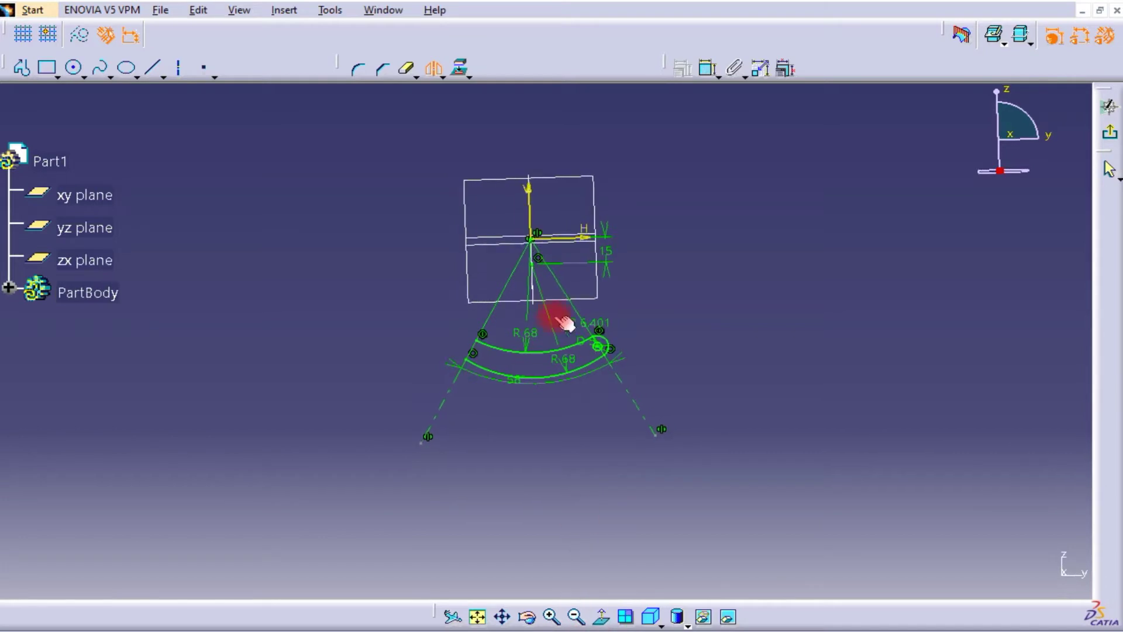
pyautogui.moveTo(672, 243)
pyautogui.mouseDown(button='middle')
pyautogui.moveTo(684, 151)
pyautogui.moveTo(706, 154)
pyautogui.mouseUp(button='middle')
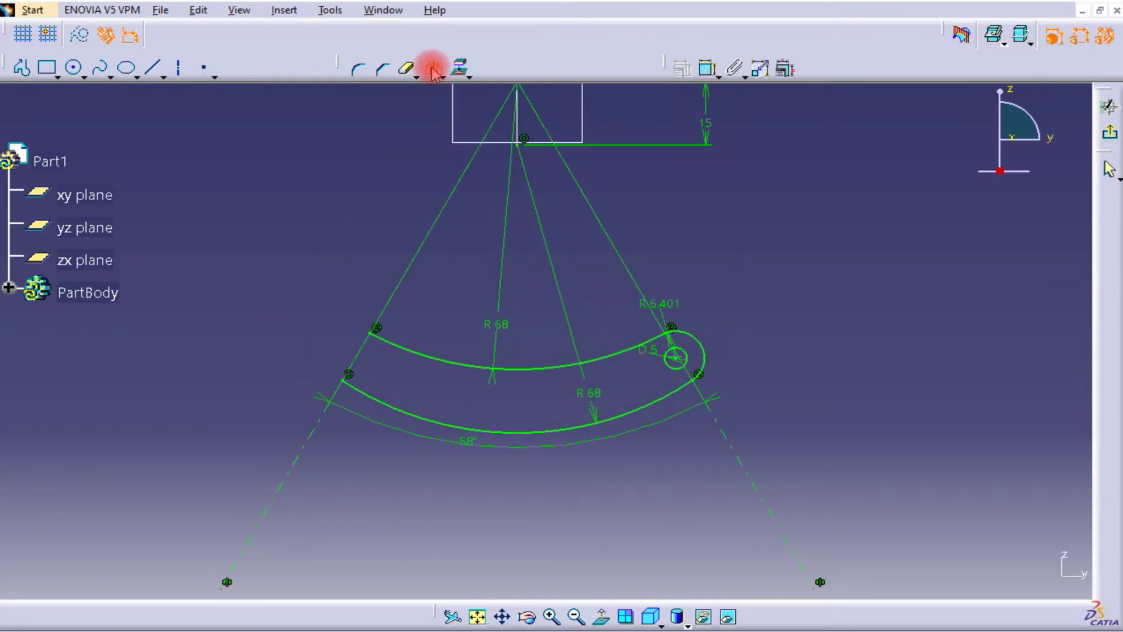
# Mirror the rounded end arc and its 5 mm circle about the vertical sketch axis
pyautogui.click(701, 358)
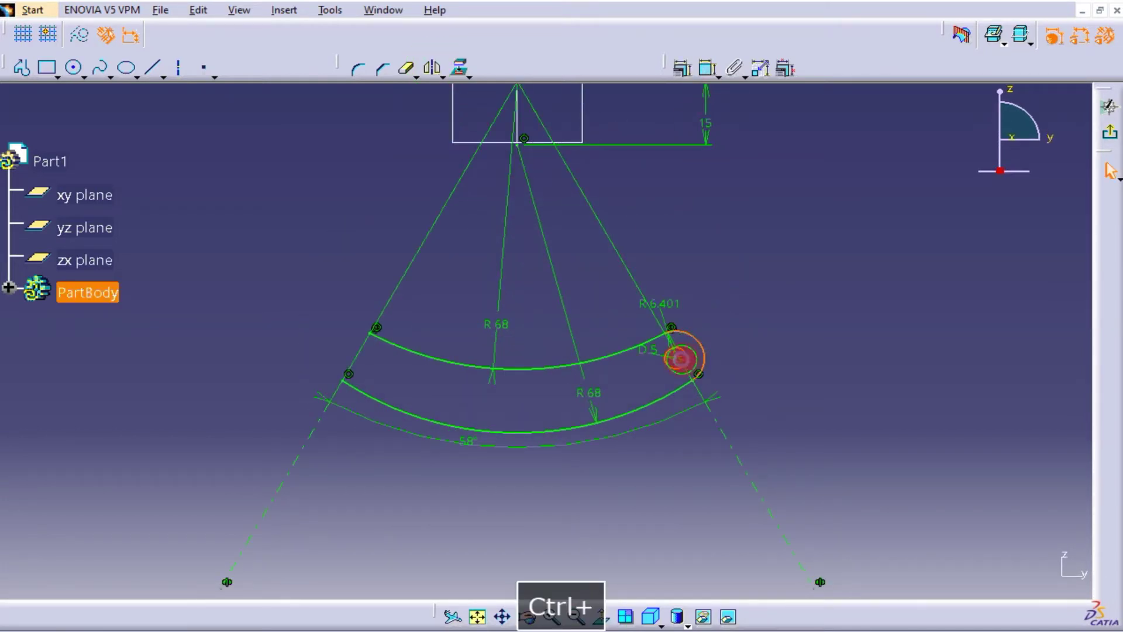
pyautogui.moveTo(666, 240)
pyautogui.mouseDown(button='middle')
pyautogui.moveTo(632, 289)
pyautogui.moveTo(635, 362)
pyautogui.mouseUp(button='middle')
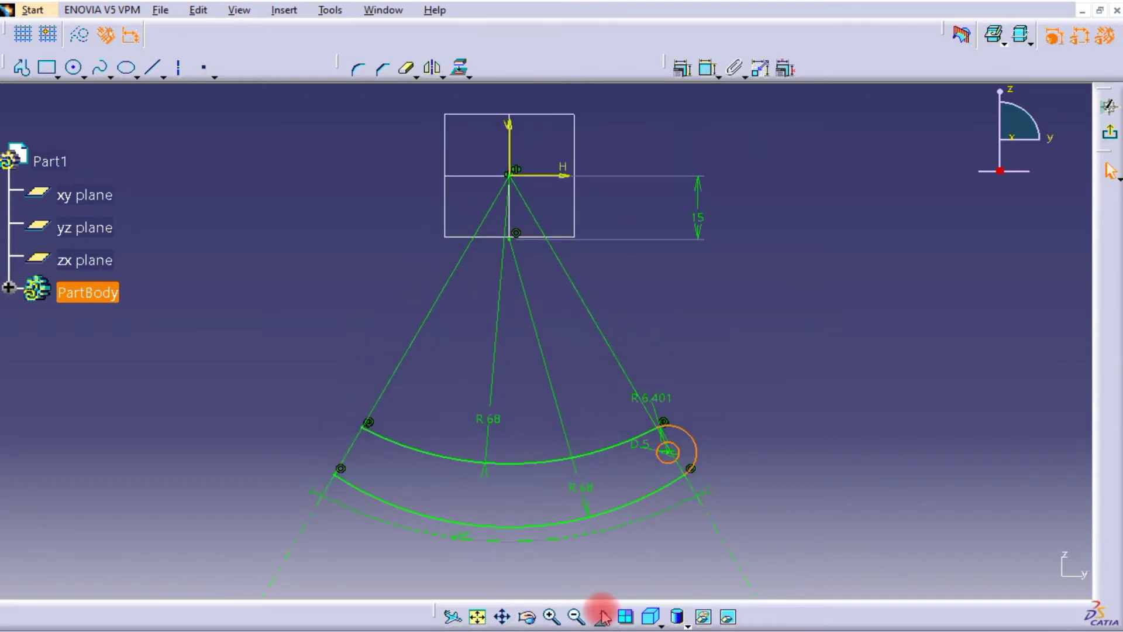
pyautogui.click(509, 142)
pyautogui.click(705, 320)
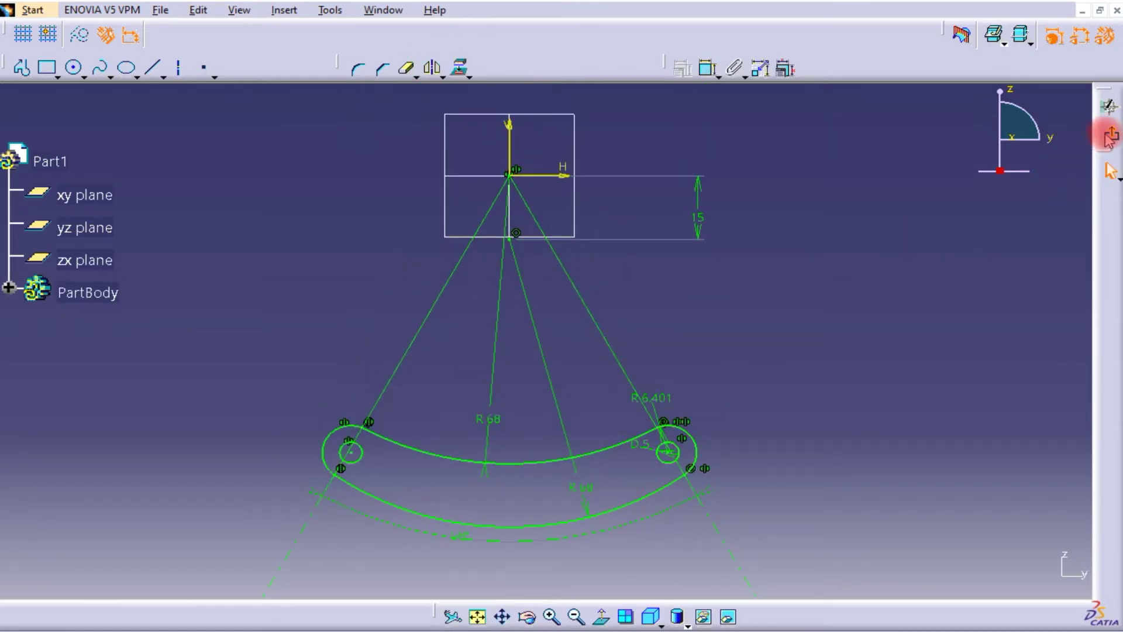
# Exit the sketch and extrude the curved link profile as a 5 mm pad
pyautogui.click(1105, 132)
pyautogui.moveTo(744, 301)
pyautogui.mouseDown(button='middle')
pyautogui.moveTo(733, 238)
pyautogui.moveTo(704, 269)
pyautogui.moveTo(340, 150)
pyautogui.mouseUp(button='middle')
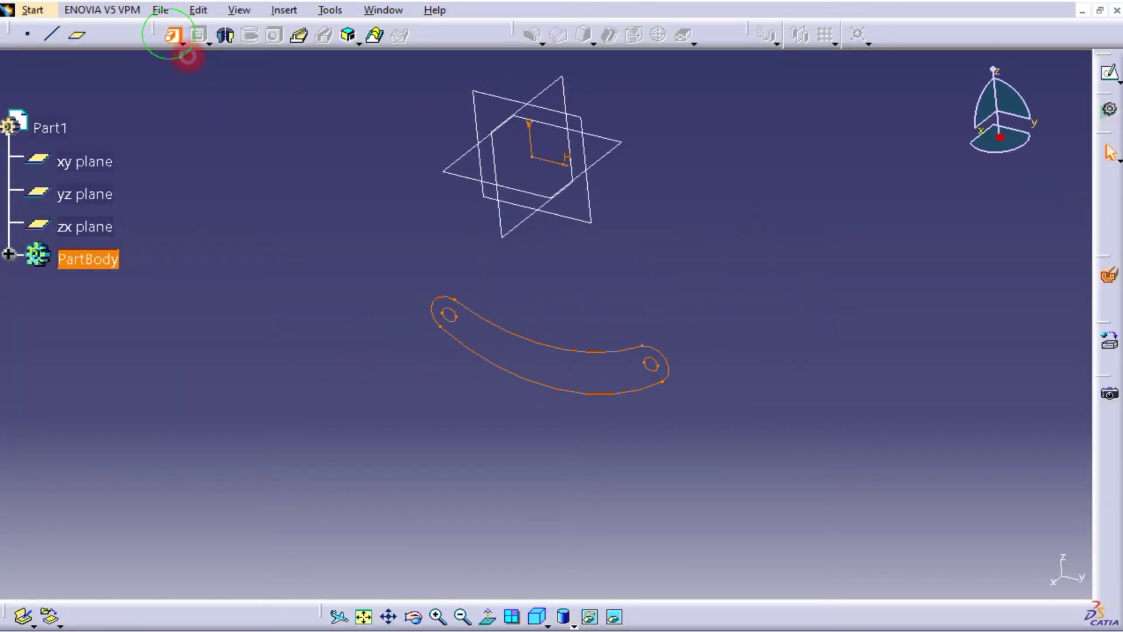
pyautogui.write('5mm')
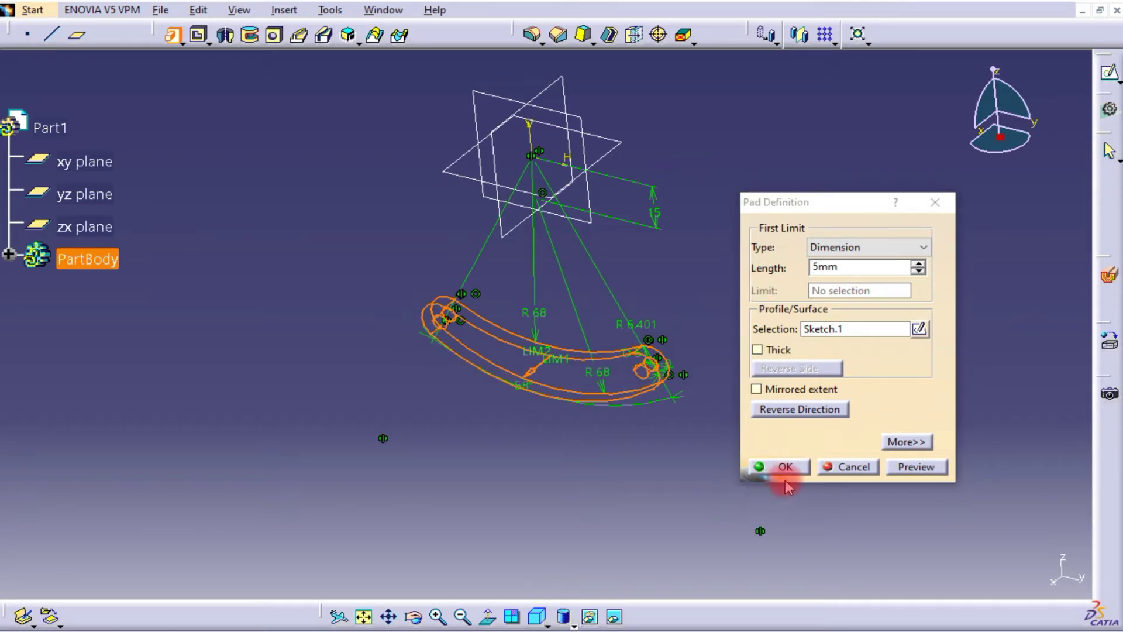
pyautogui.click(781, 466)
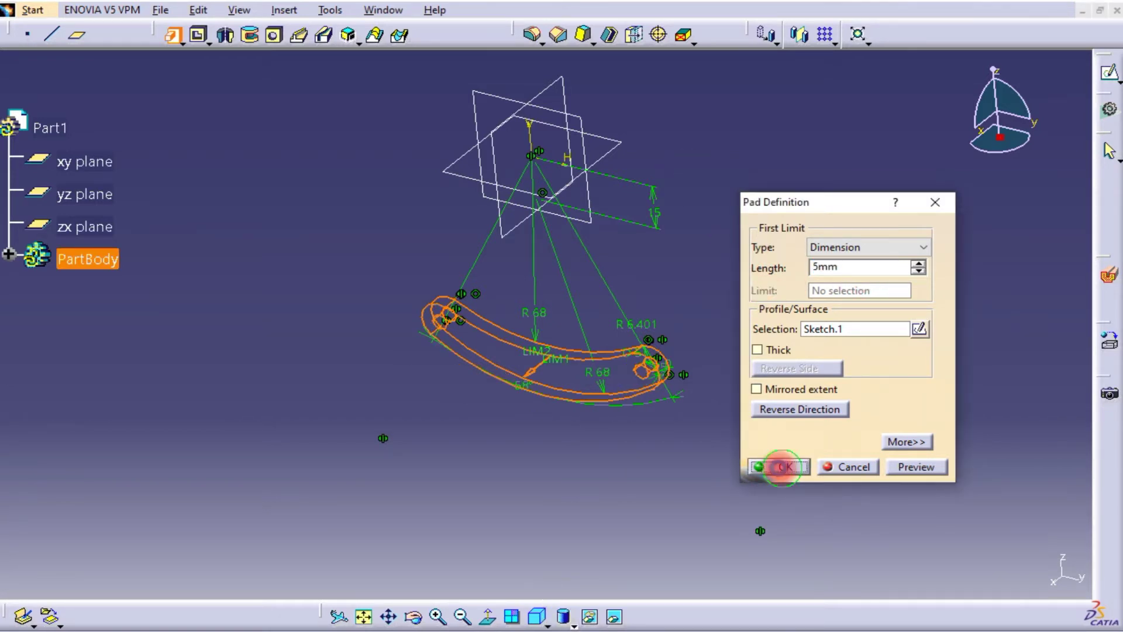
# Fillet the front and back edges of both holes with a 1 mm radius
pyautogui.moveTo(560, 367); pyautogui.dragTo(520, 245, button='middle')
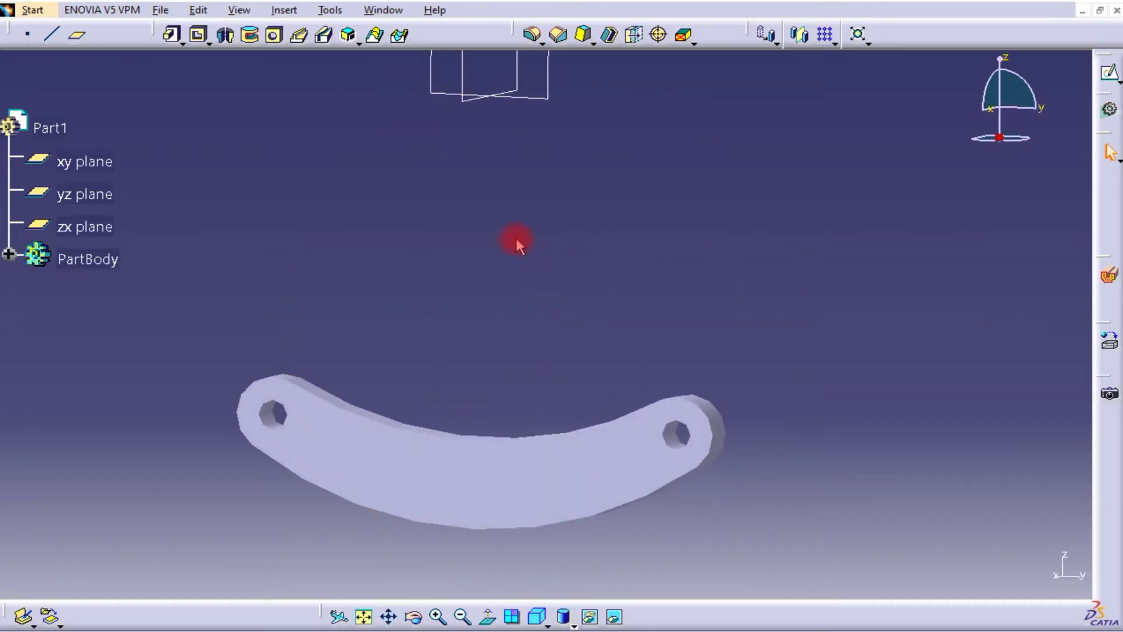
pyautogui.click(559, 38)
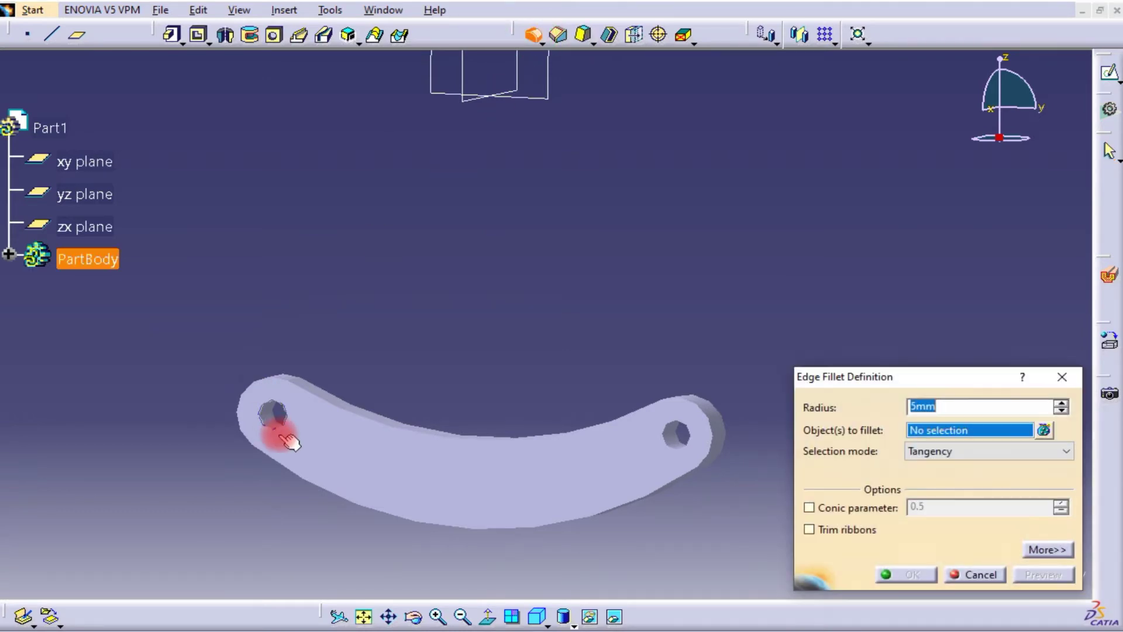
pyautogui.keyDown('ctrl'); pyautogui.click(284, 424); pyautogui.keyUp('ctrl')
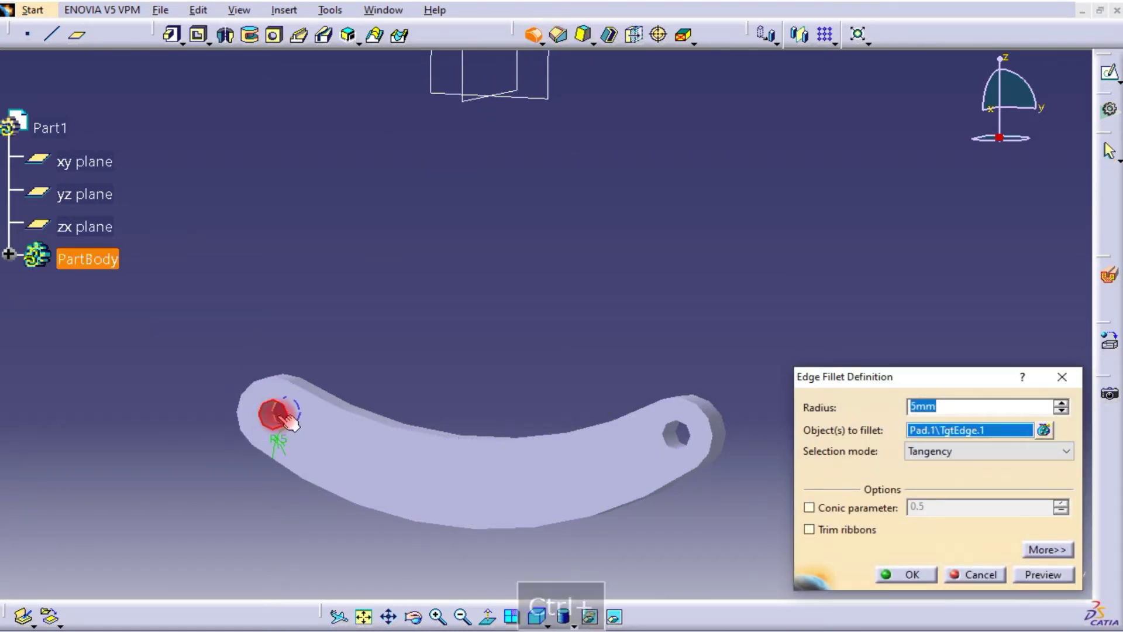
pyautogui.keyDown('ctrl'); pyautogui.click(281, 416); pyautogui.keyUp('ctrl')
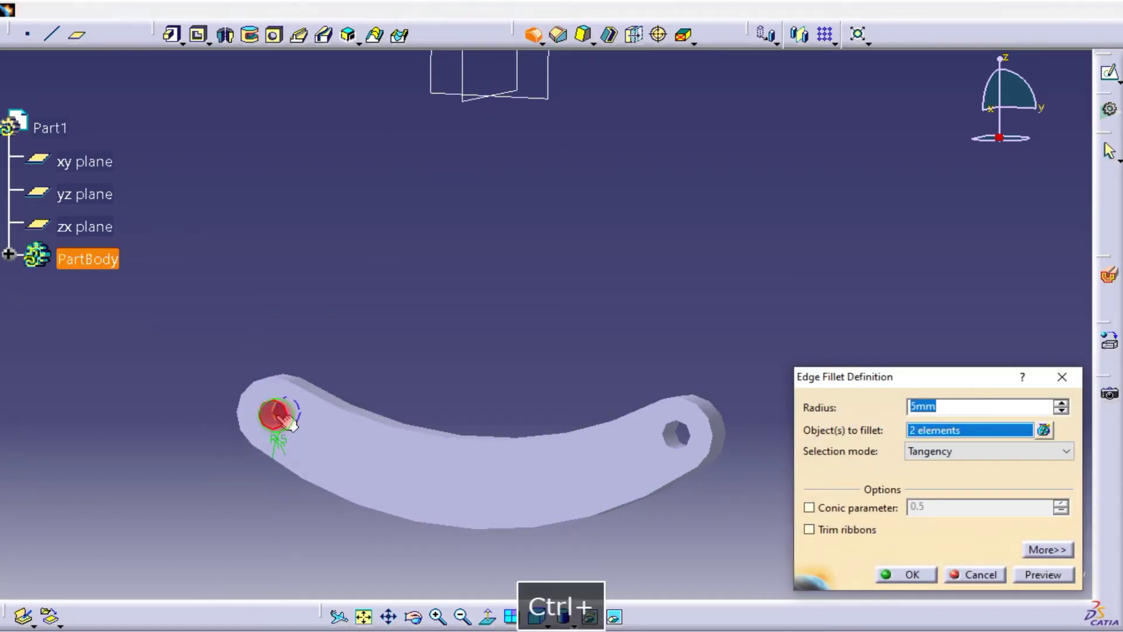
pyautogui.keyDown('ctrl'); pyautogui.click(678, 444); pyautogui.keyUp('ctrl')
pyautogui.keyDown('ctrl'); pyautogui.click(692, 436); pyautogui.keyUp('ctrl')
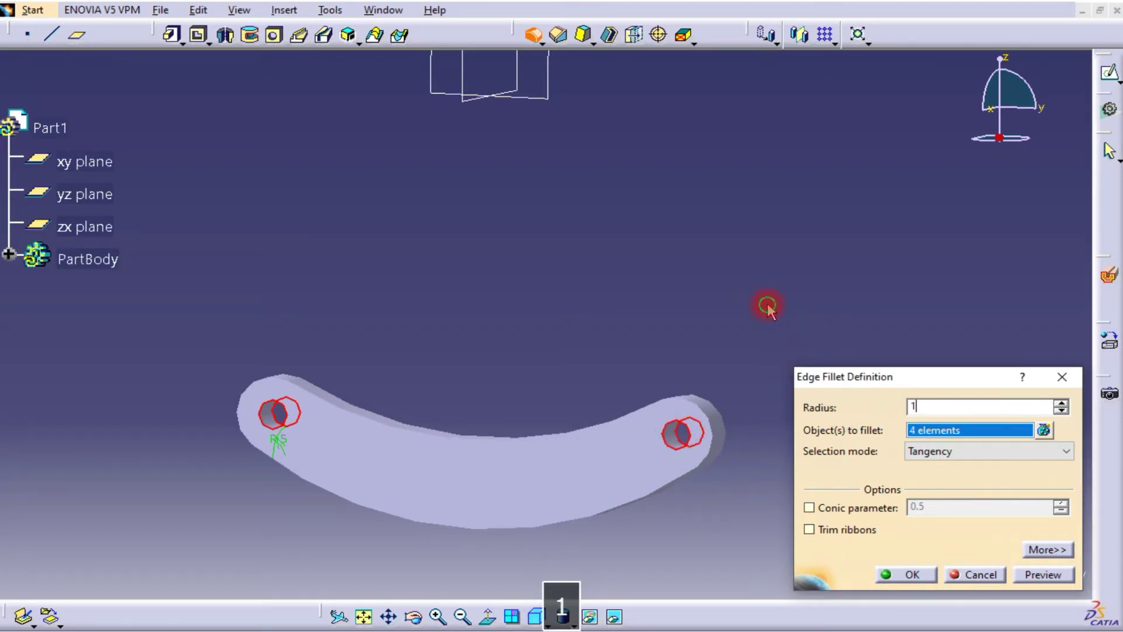
pyautogui.click(911, 575)
# Show the Graphic Properties toolbar and colour the hole edge fillets red
pyautogui.scroll(-5, 794, 446)
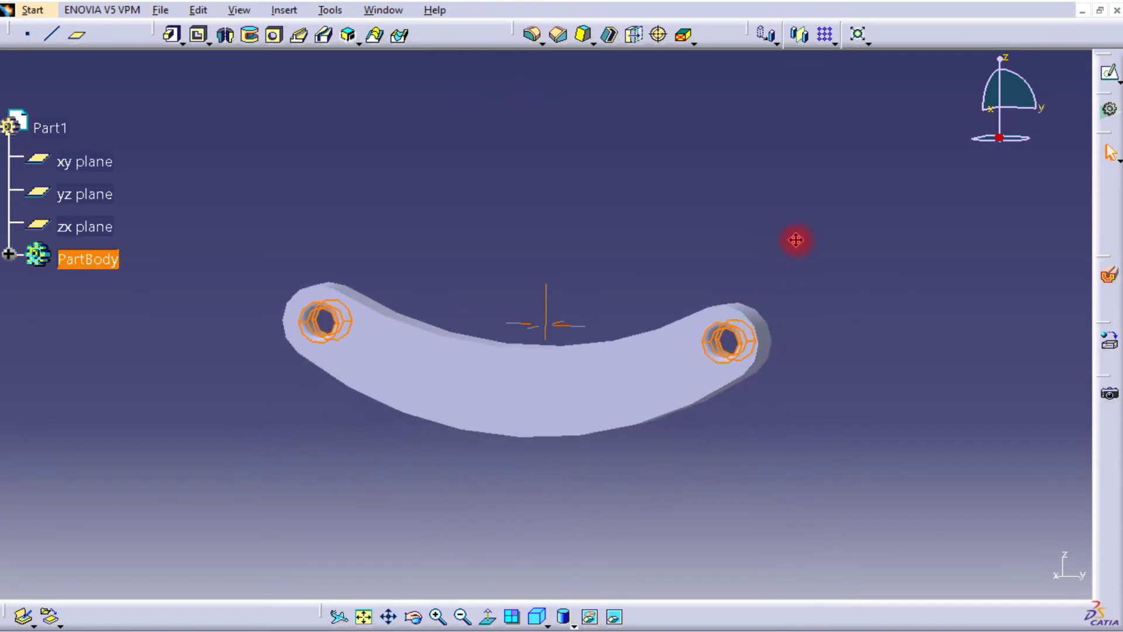
pyautogui.rightClick(1114, 483)
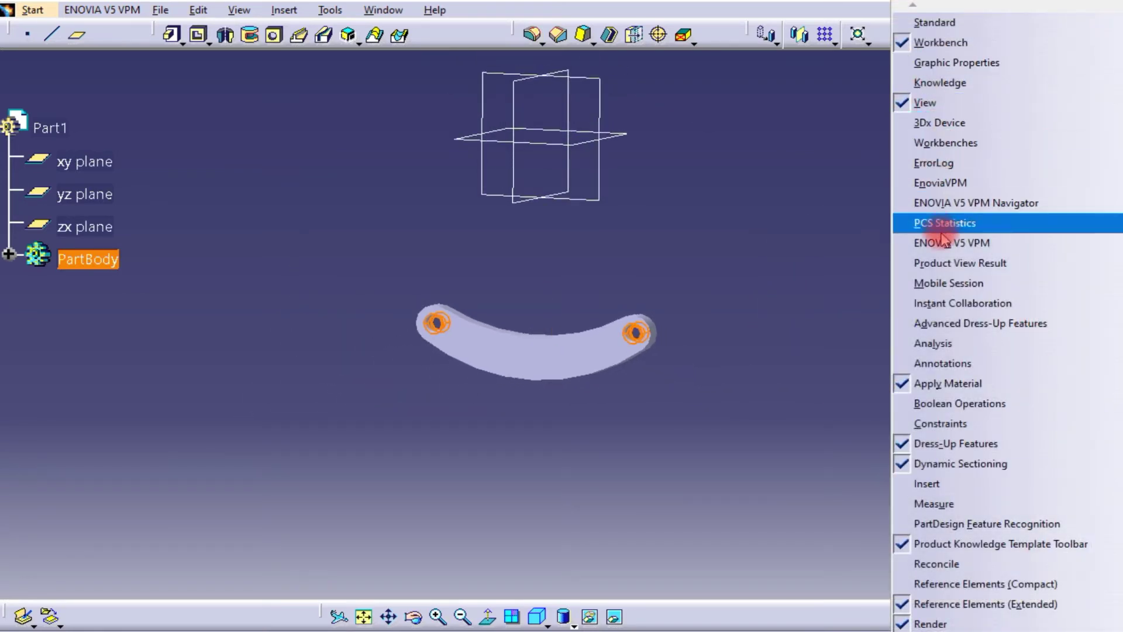
pyautogui.click(925, 64)
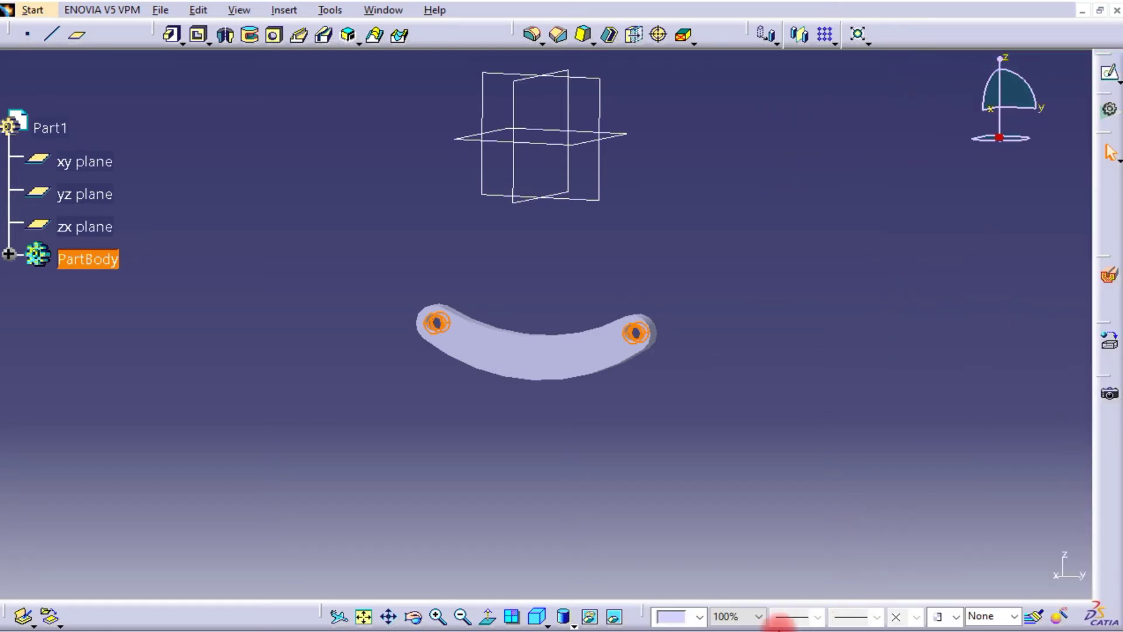
pyautogui.click(700, 617)
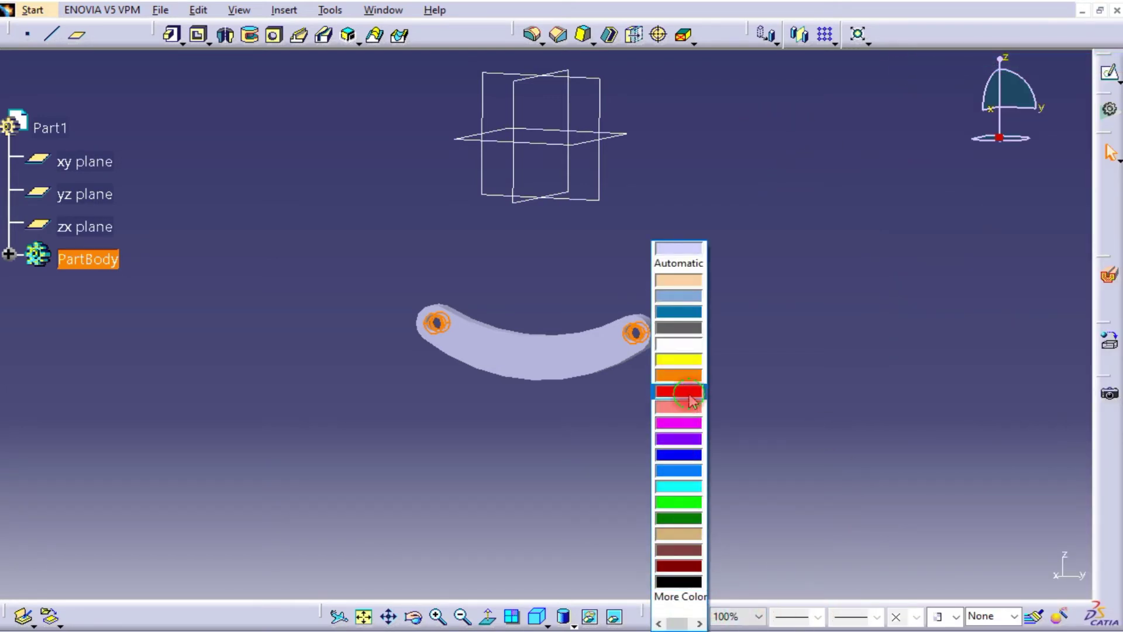
pyautogui.click(691, 397)
# Fillet the edges of the link's front face with a 0.5 mm radius
pyautogui.moveTo(774, 403); pyautogui.dragTo(712, 285, button='middle')
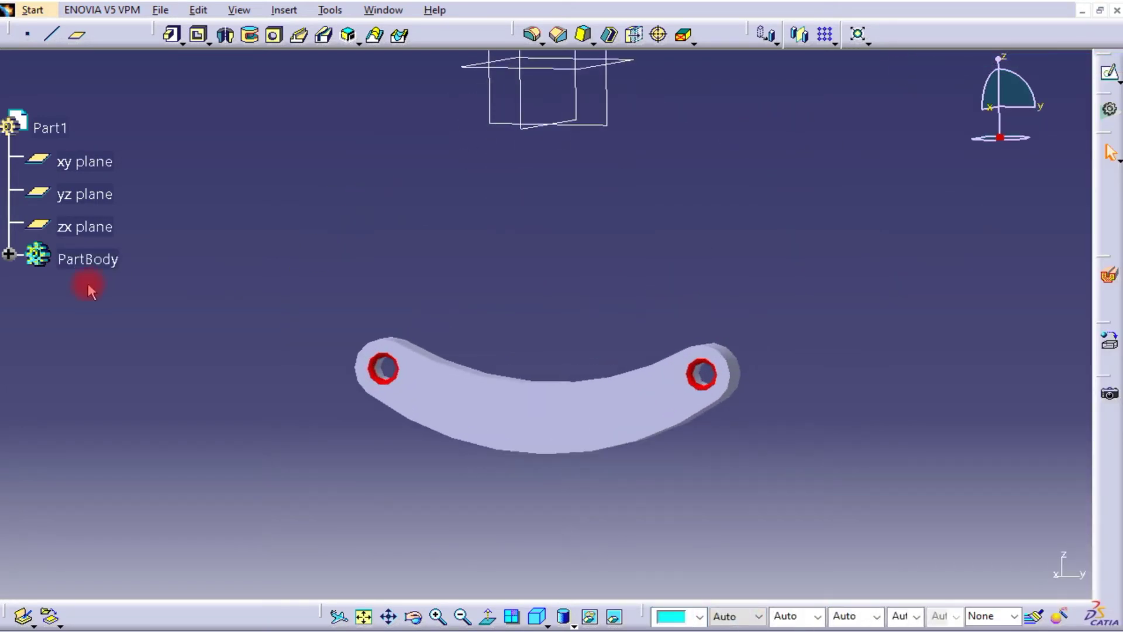
pyautogui.click(532, 34)
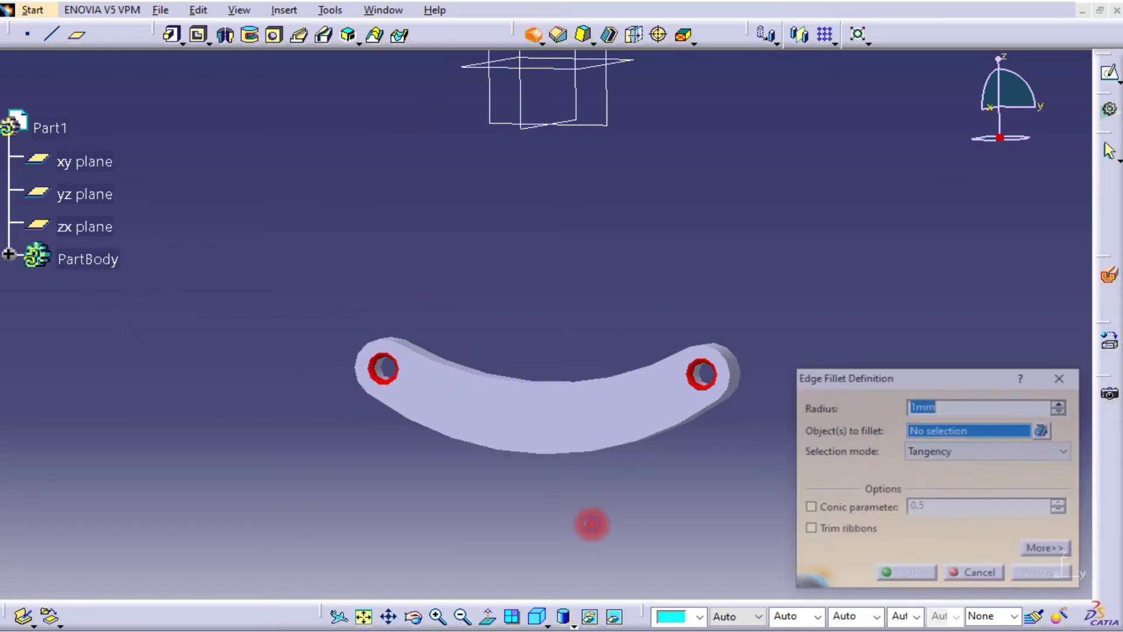
pyautogui.click(550, 433)
pyautogui.moveTo(647, 321); pyautogui.dragTo(985, 431, button='middle')
pyautogui.click(937, 405)
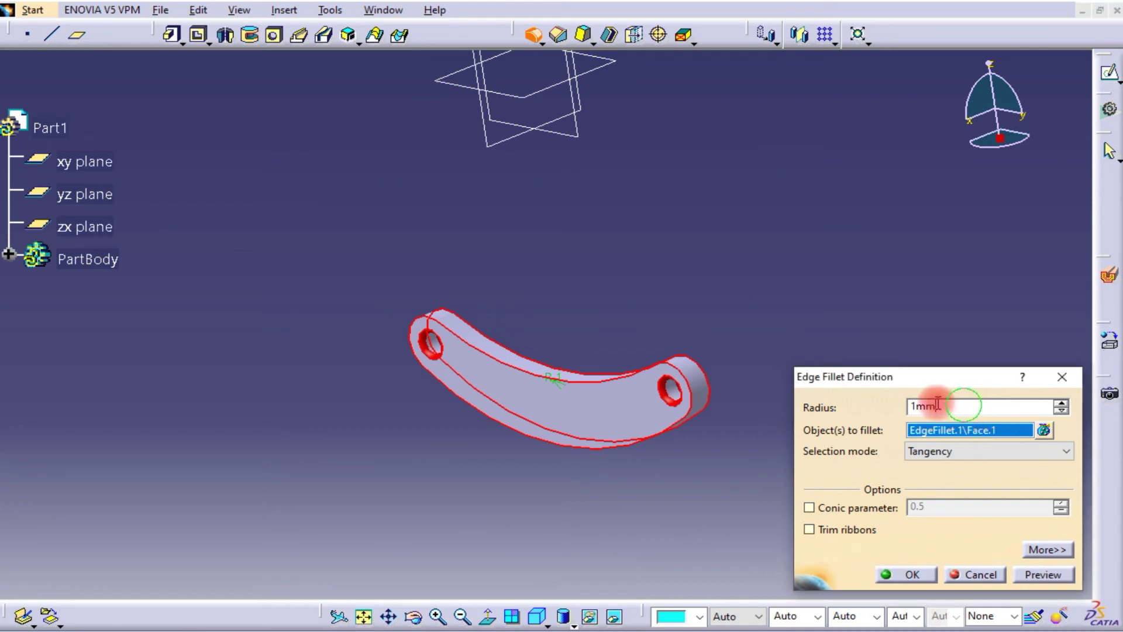
pyautogui.doubleClick(938, 405)
pyautogui.write('0.')
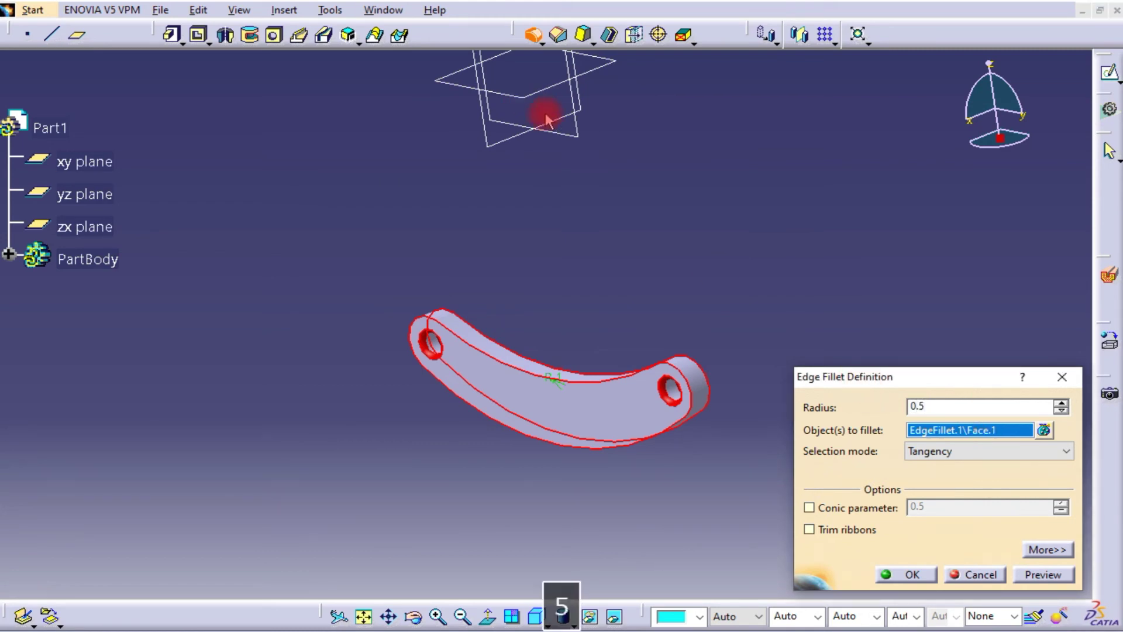
pyautogui.write('5')
pyautogui.click(904, 574)
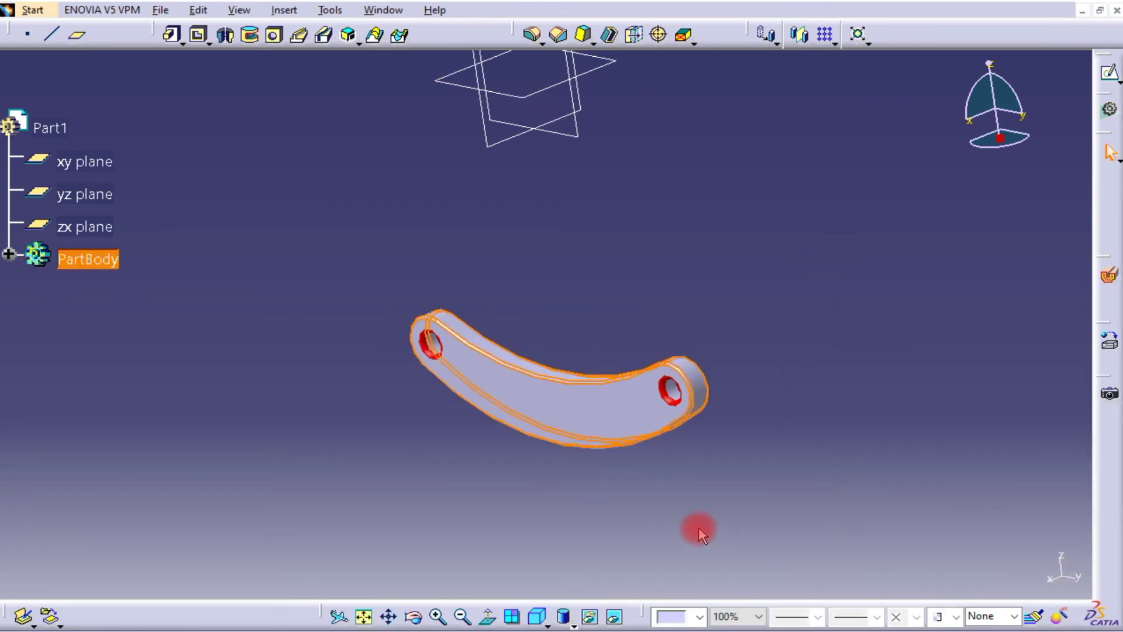
# Colour the front face's edge fillet red and clear the selection
pyautogui.click(699, 616)
pyautogui.click(679, 386)
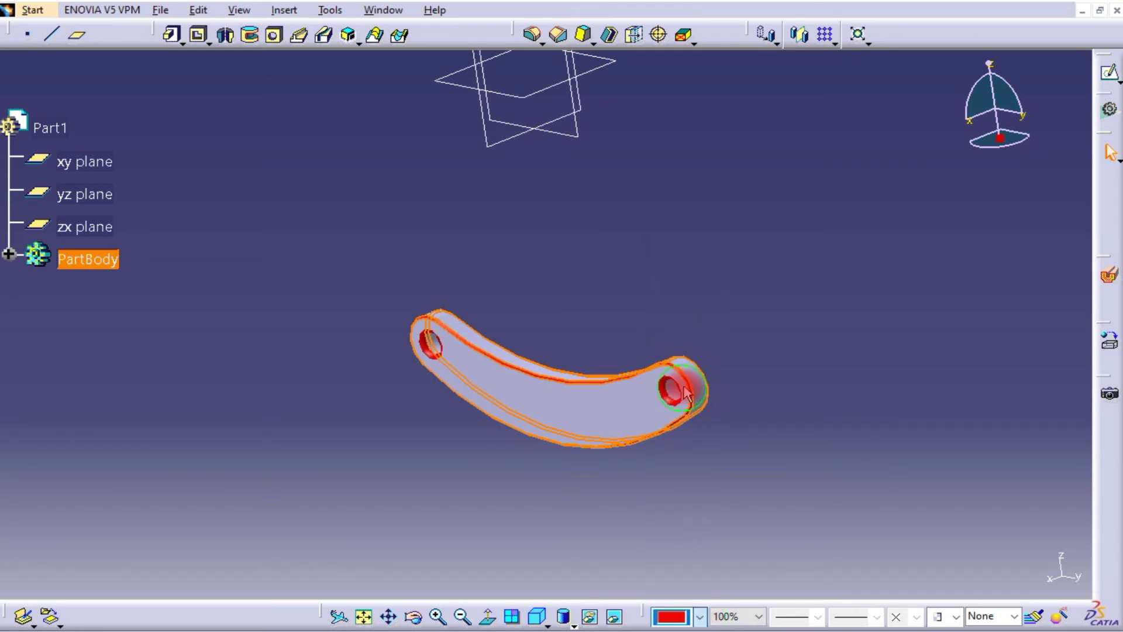
pyautogui.click(822, 407)
pyautogui.moveTo(735, 477); pyautogui.dragTo(685, 492, button='middle')
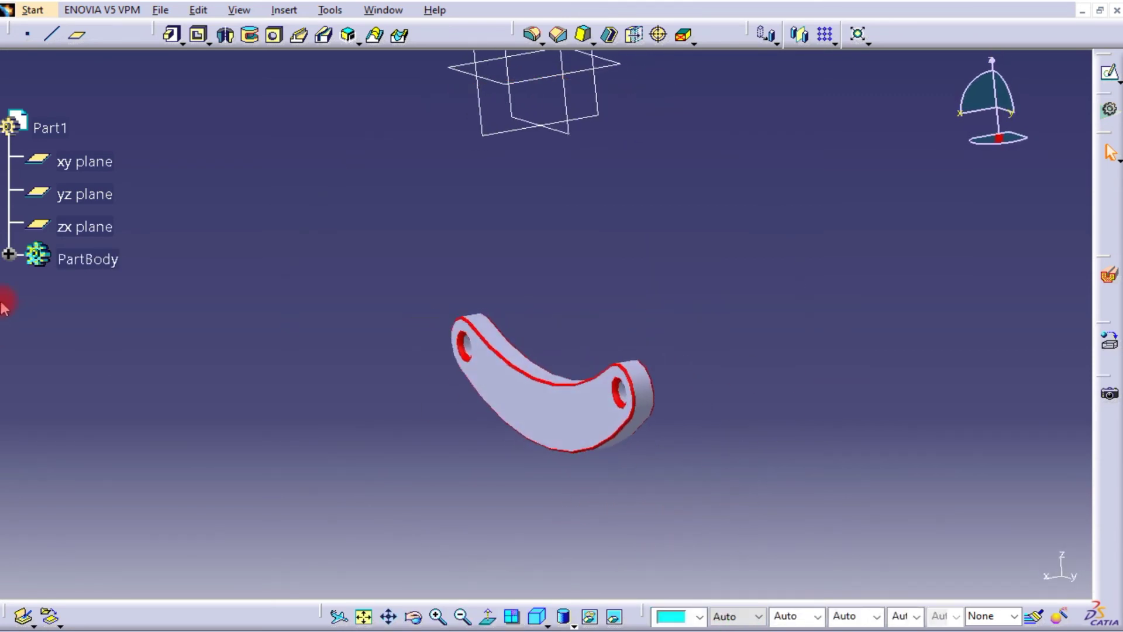
# Expand the part body in the specification tree and colour the pad bright green
pyautogui.click(9, 258)
pyautogui.click(100, 291)
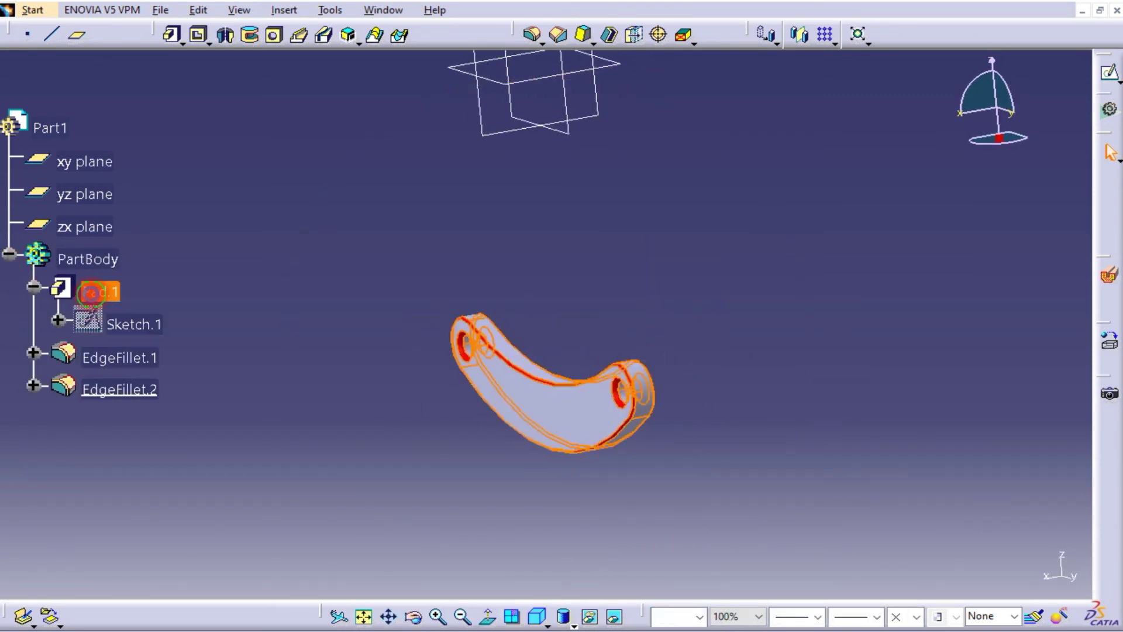
pyautogui.click(700, 615)
pyautogui.click(685, 511)
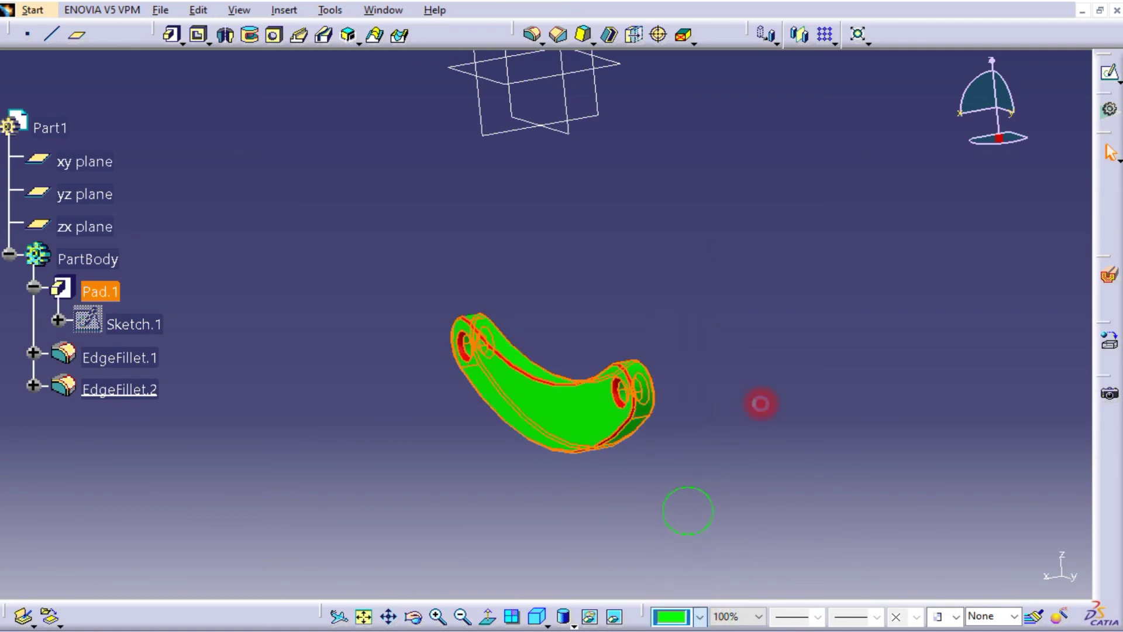